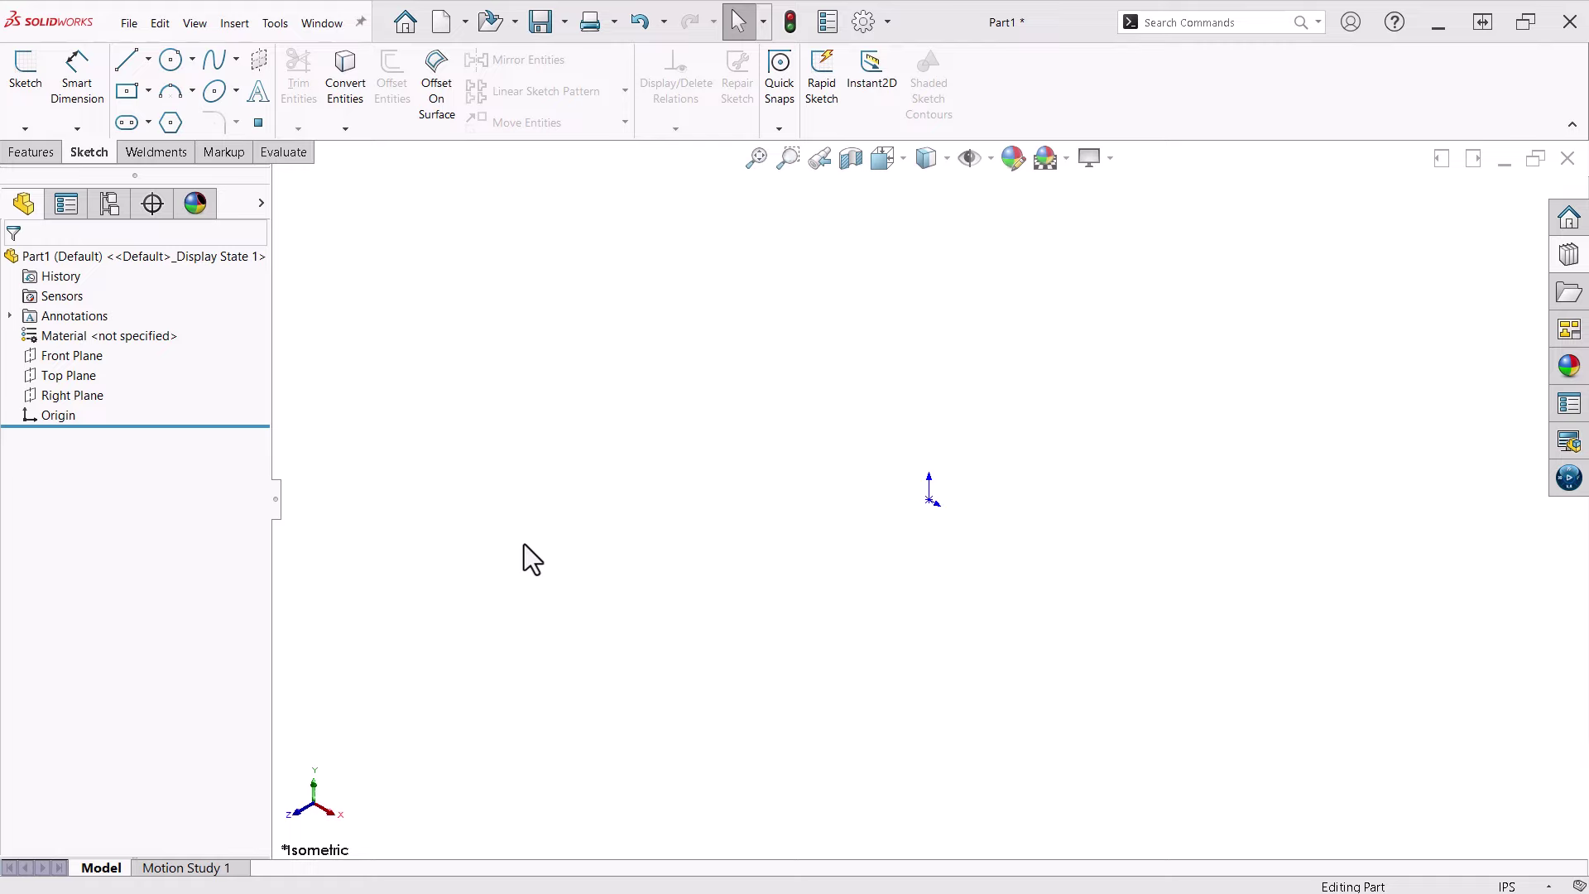
# Start a new 3D sketch and ready the Rectangle tool on the ZX plane
pyautogui.click(33, 130)
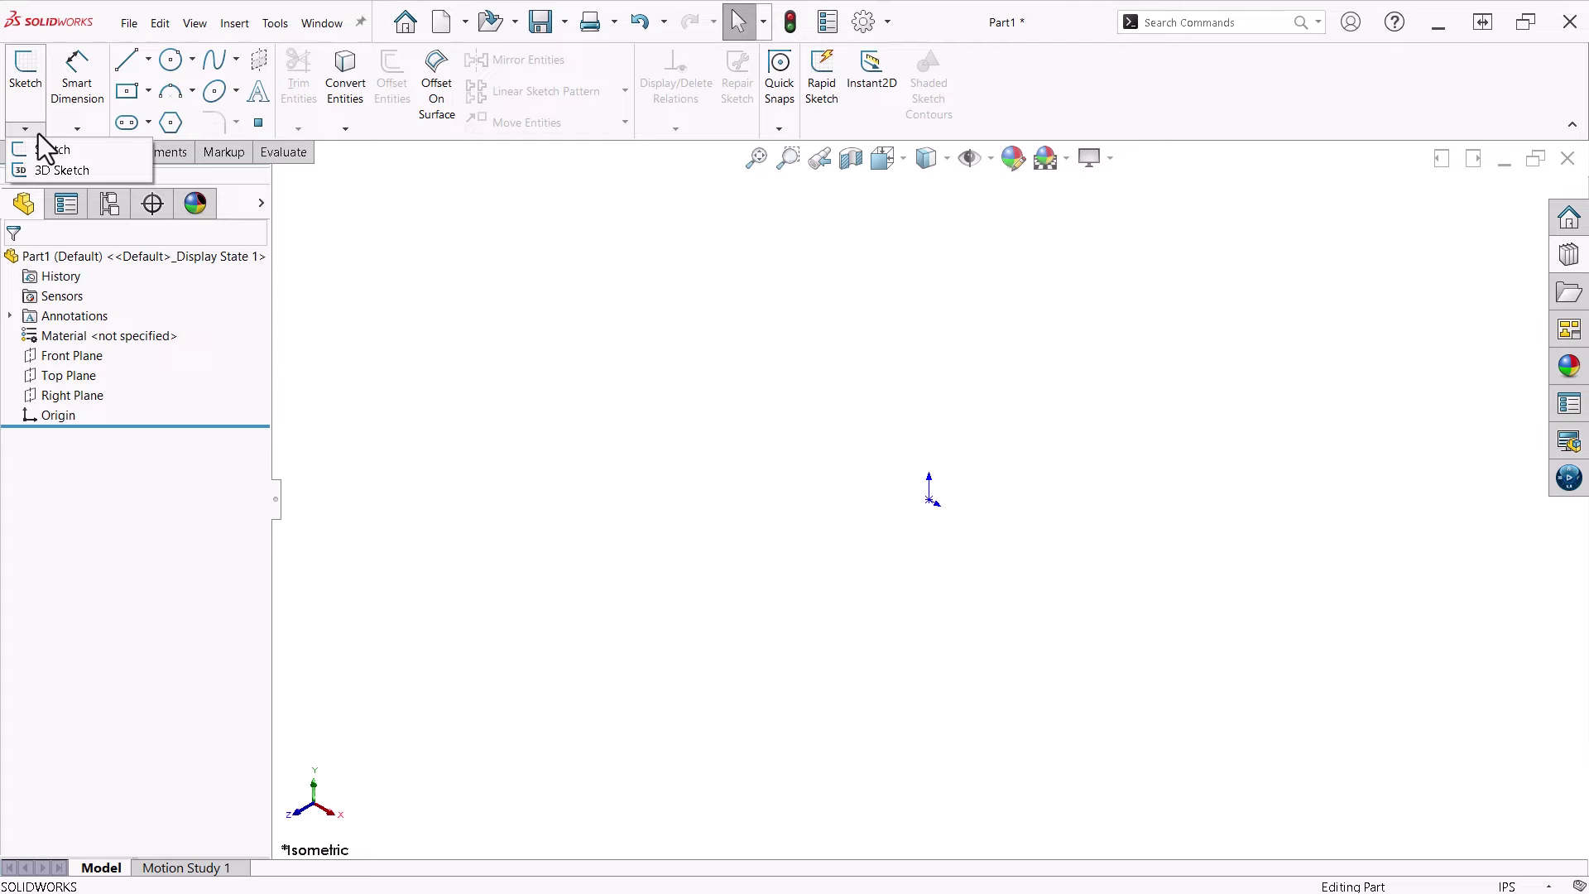
pyautogui.click(53, 170)
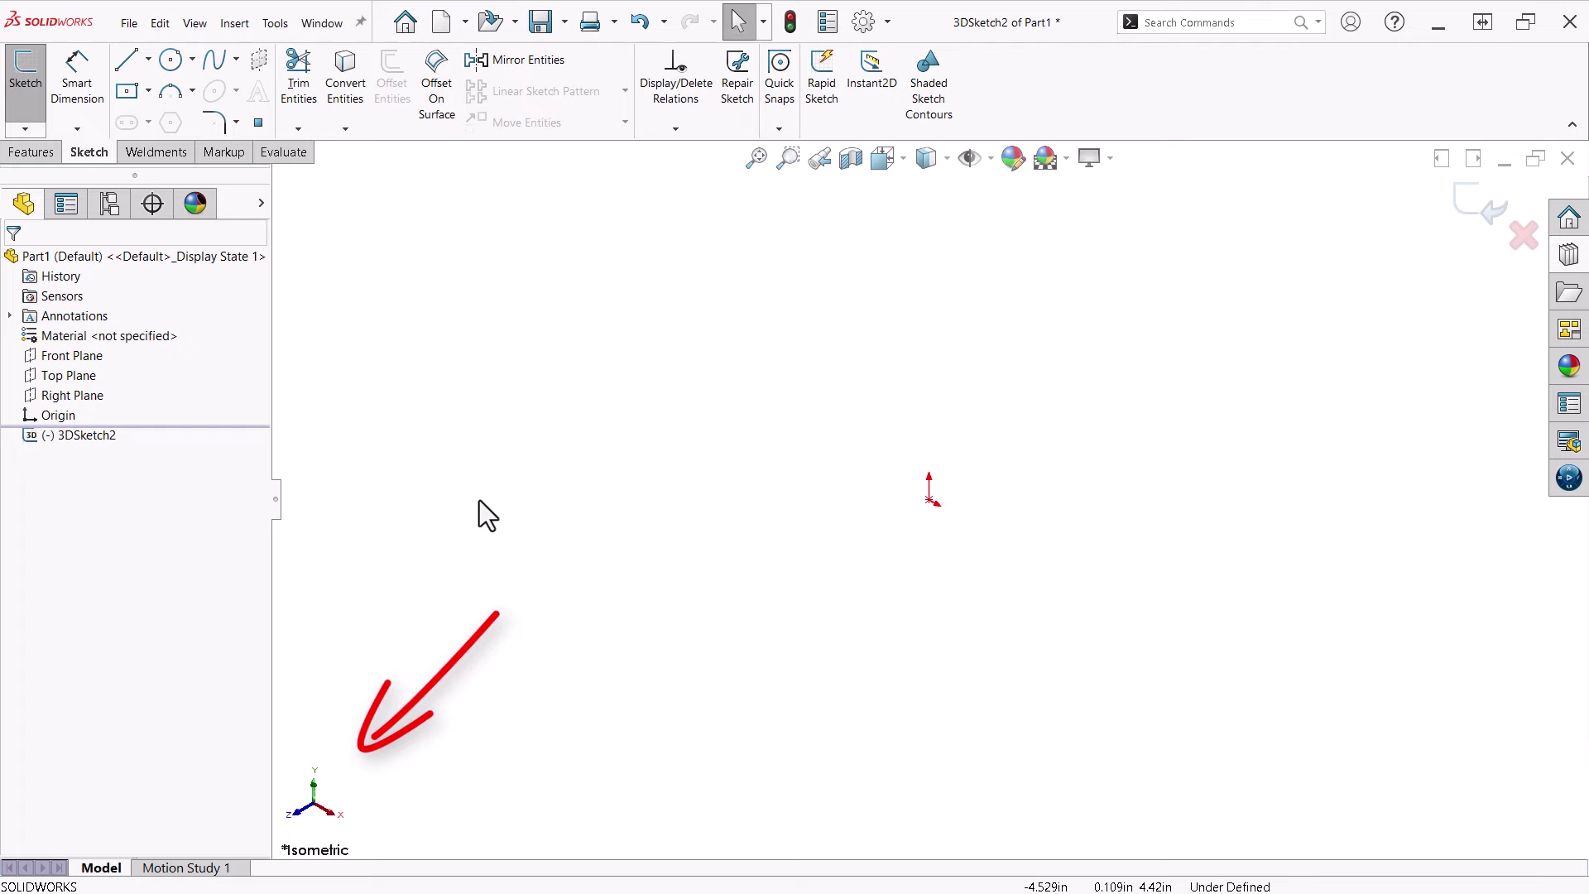
pyautogui.moveTo(599, 533)
pyautogui.mouseDown(button='right')
pyautogui.moveTo(617, 532)
pyautogui.moveTo(530, 603)
pyautogui.mouseUp(button='right')
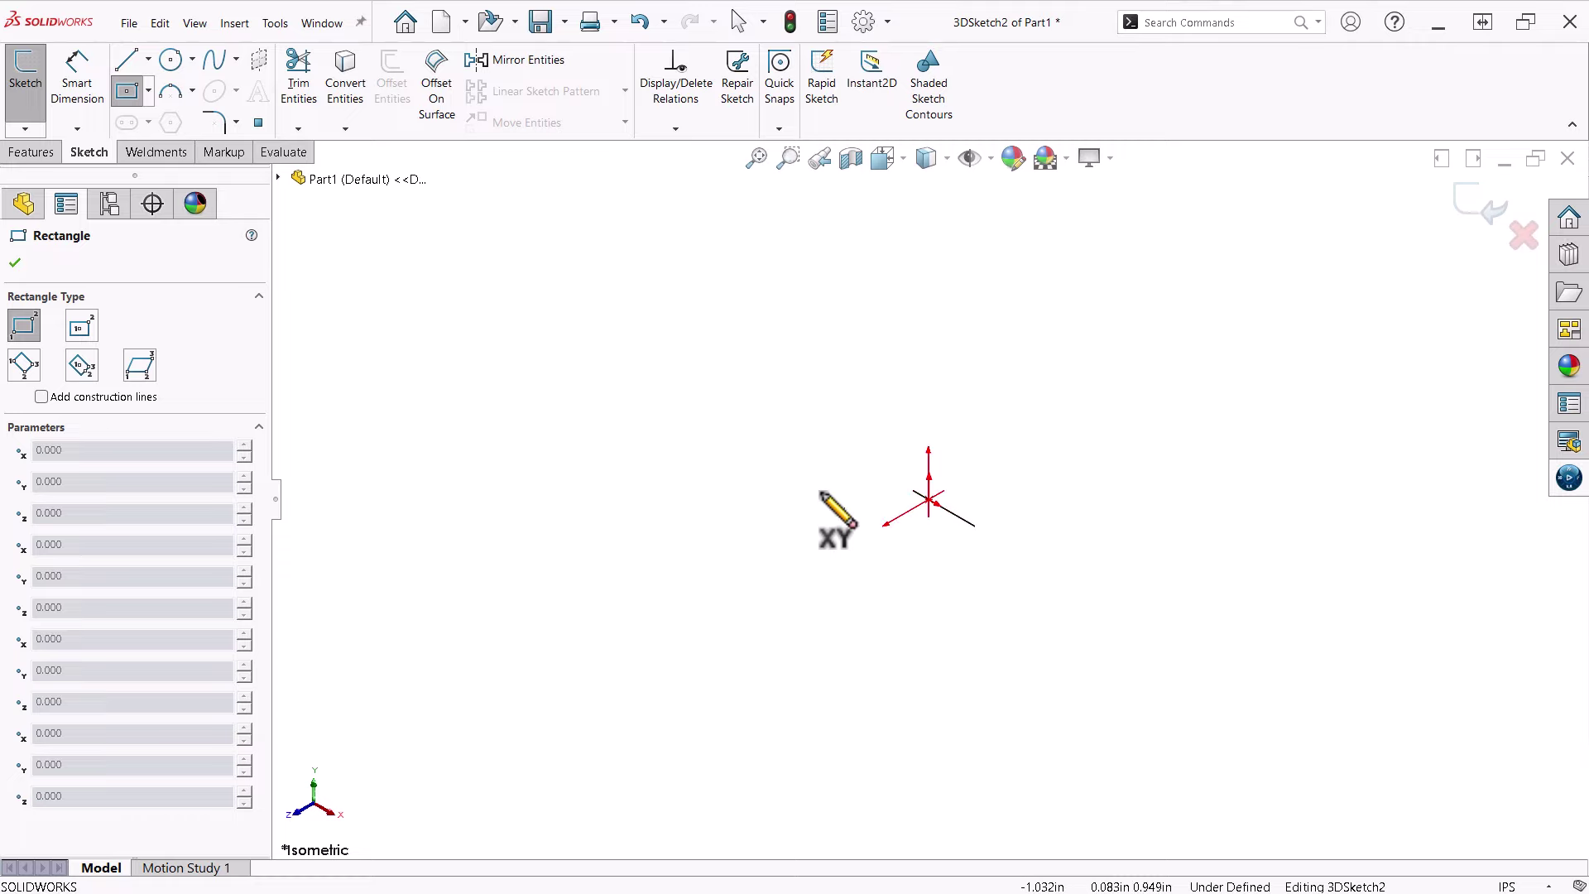
pyautogui.press('Tab')
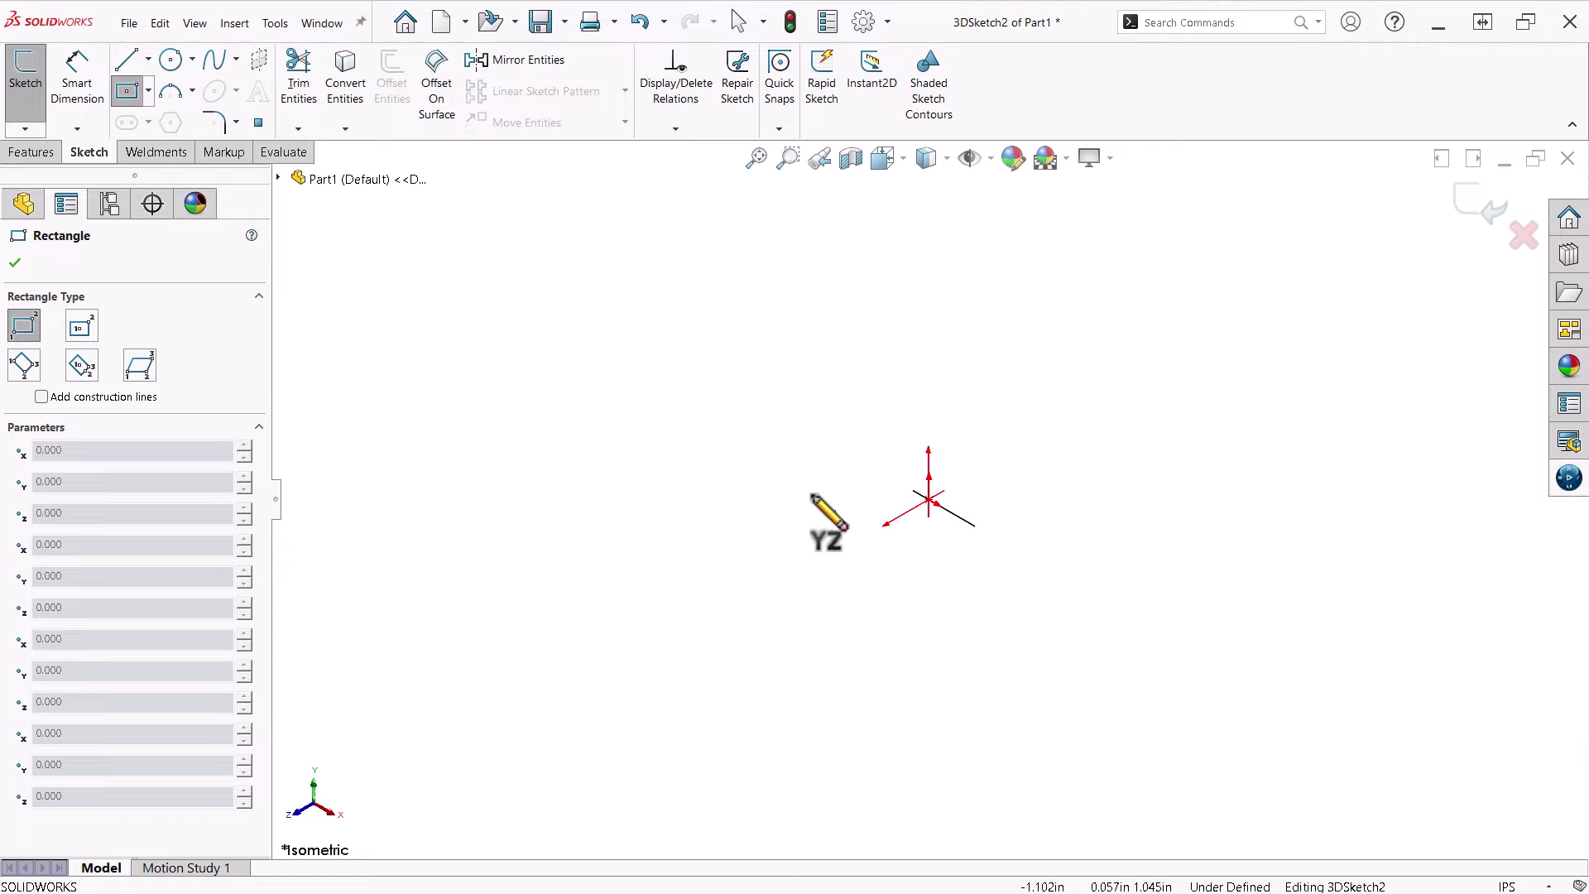
pyautogui.press('Tab')
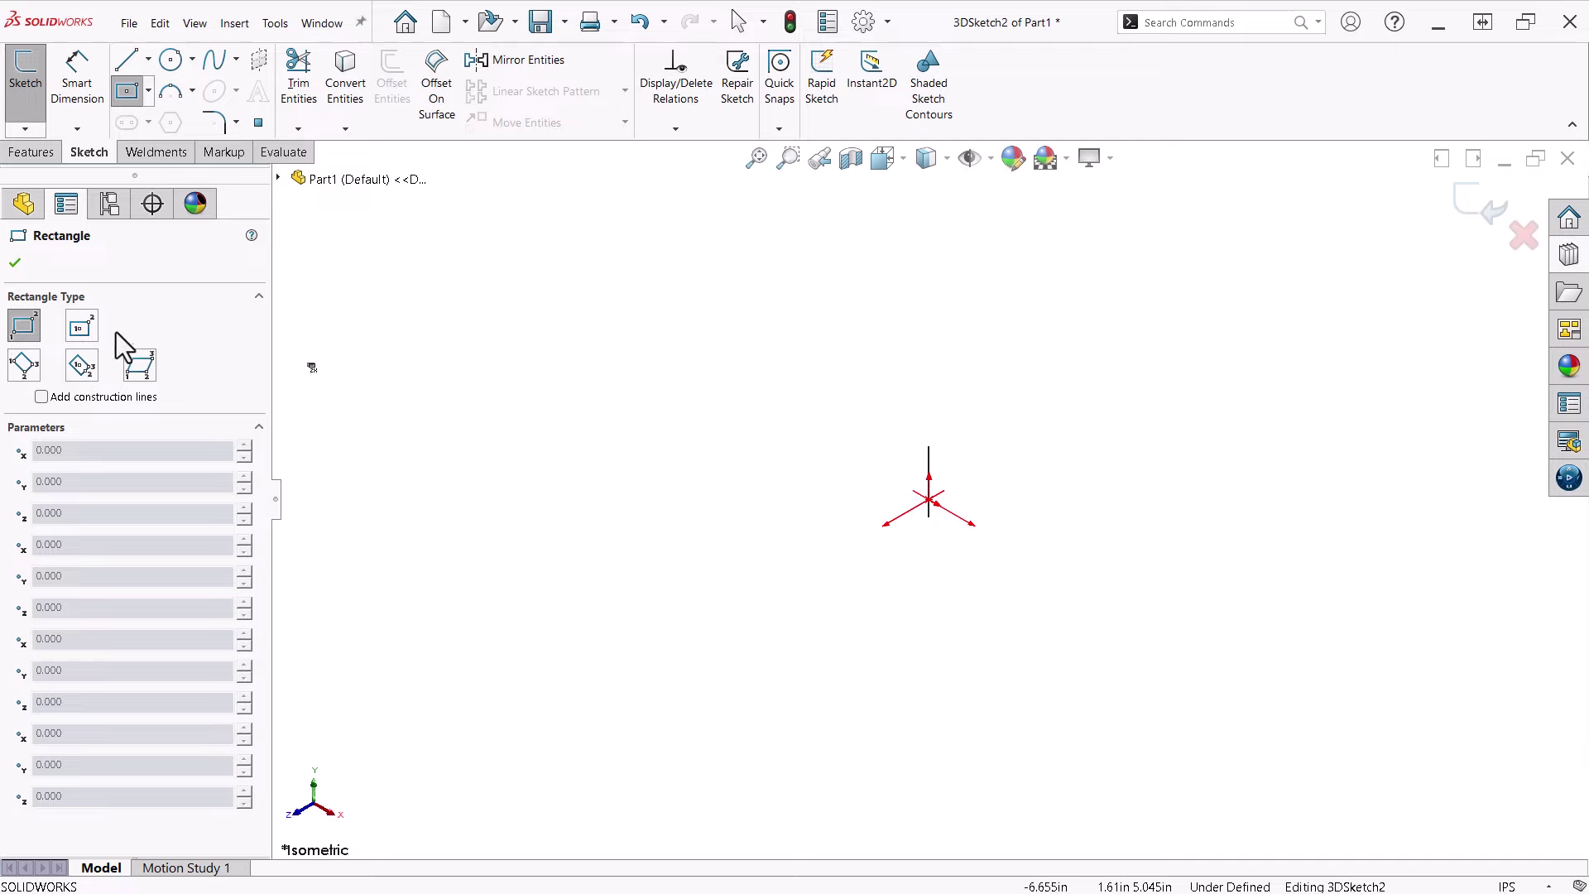
# Draw a construction center rectangle centred on the origin
pyautogui.click(81, 327)
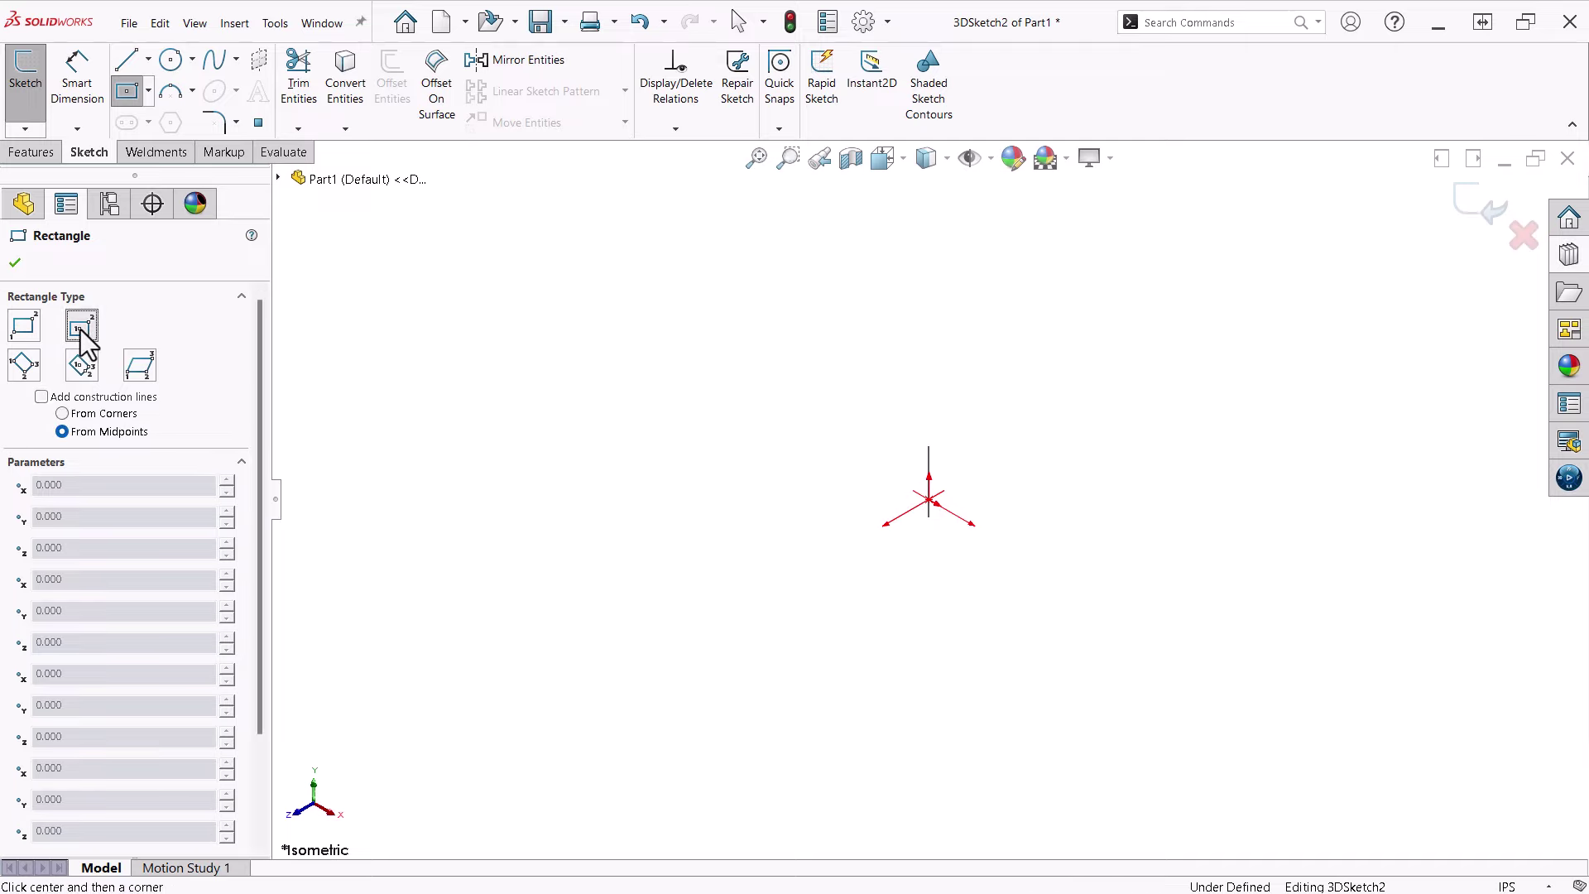
pyautogui.click(928, 499)
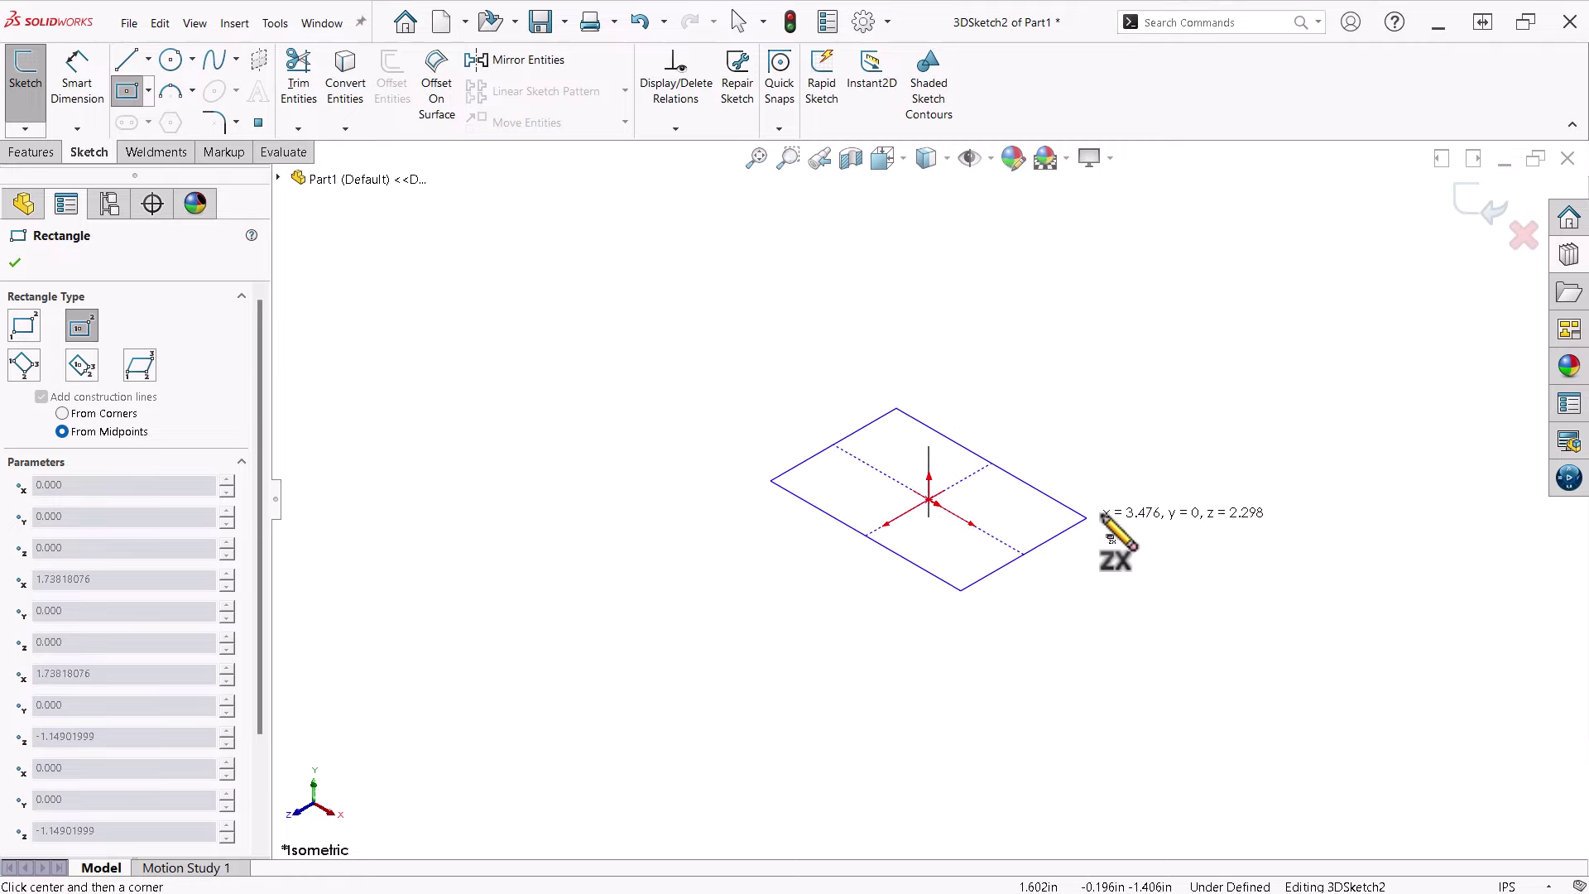
pyautogui.click(1208, 456)
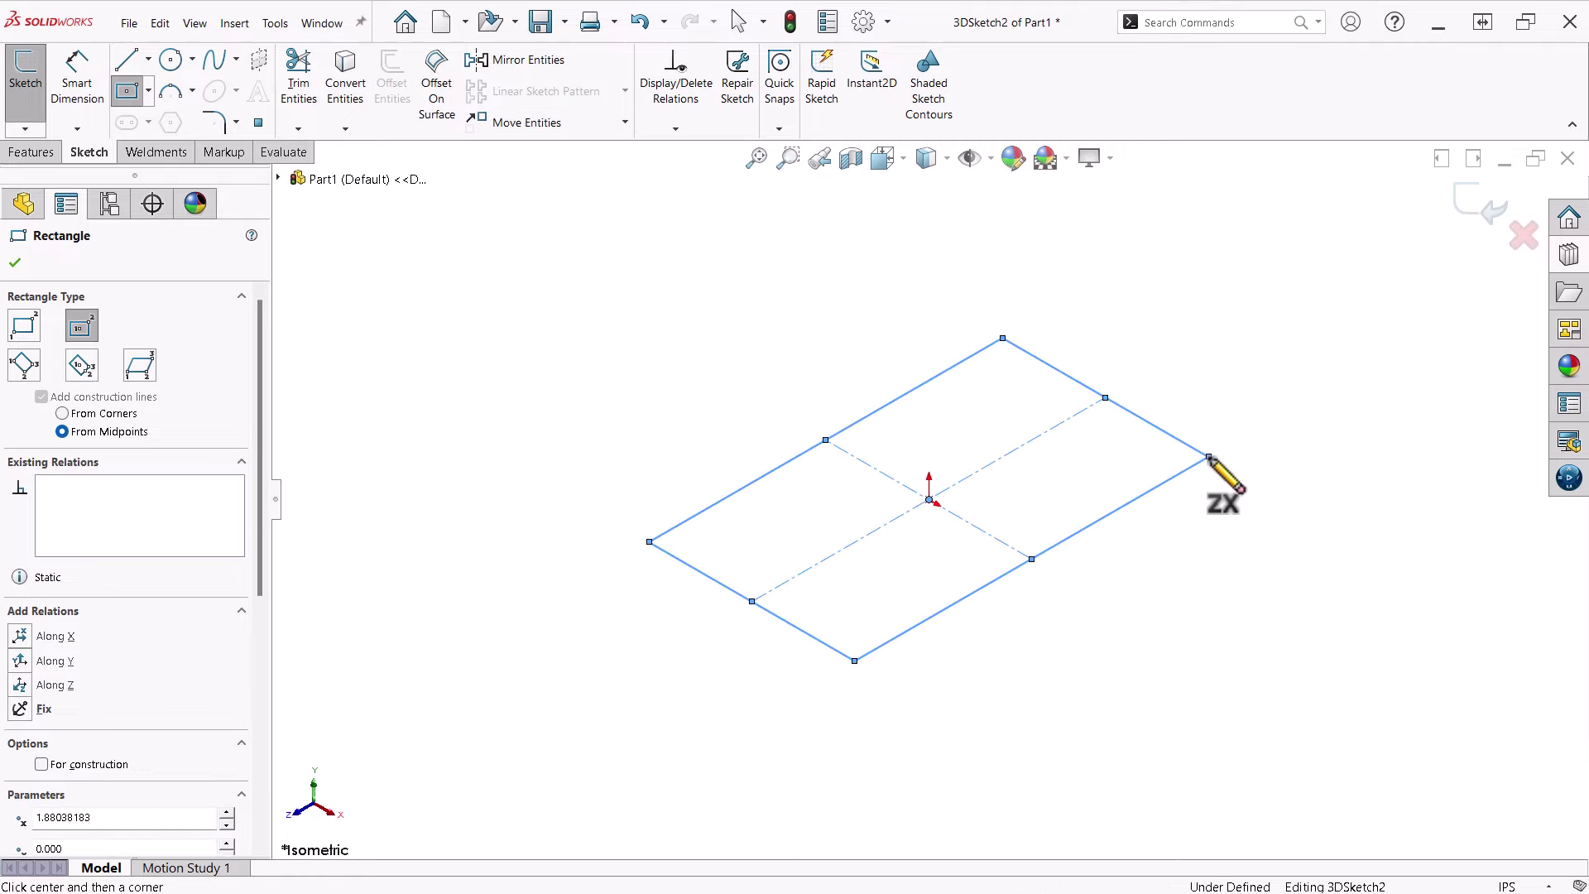
pyautogui.click(41, 763)
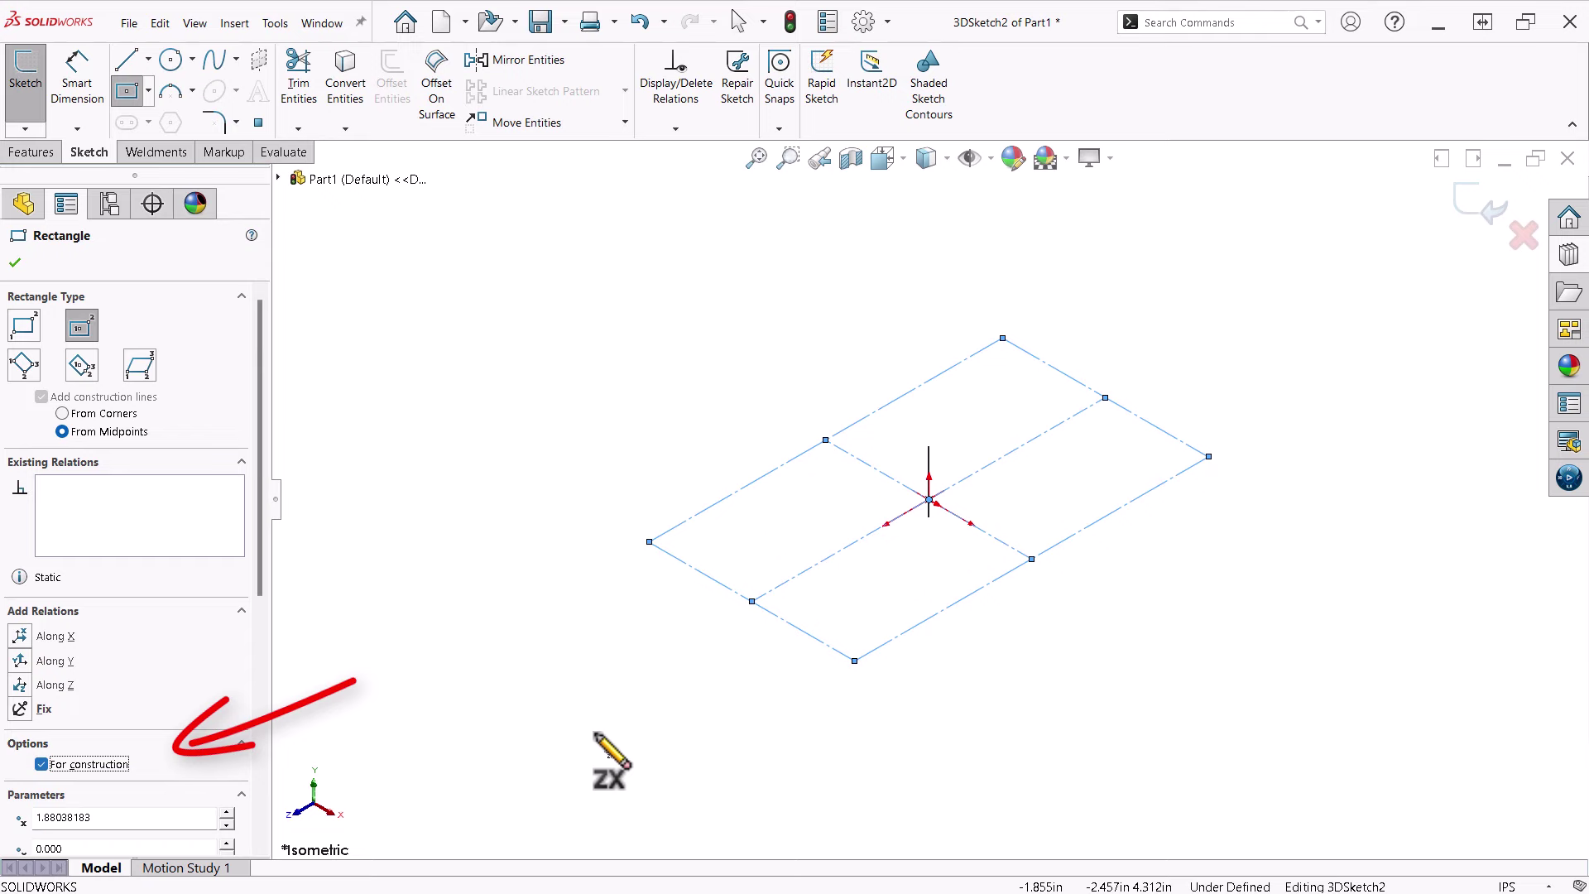
pyautogui.press('Escape')
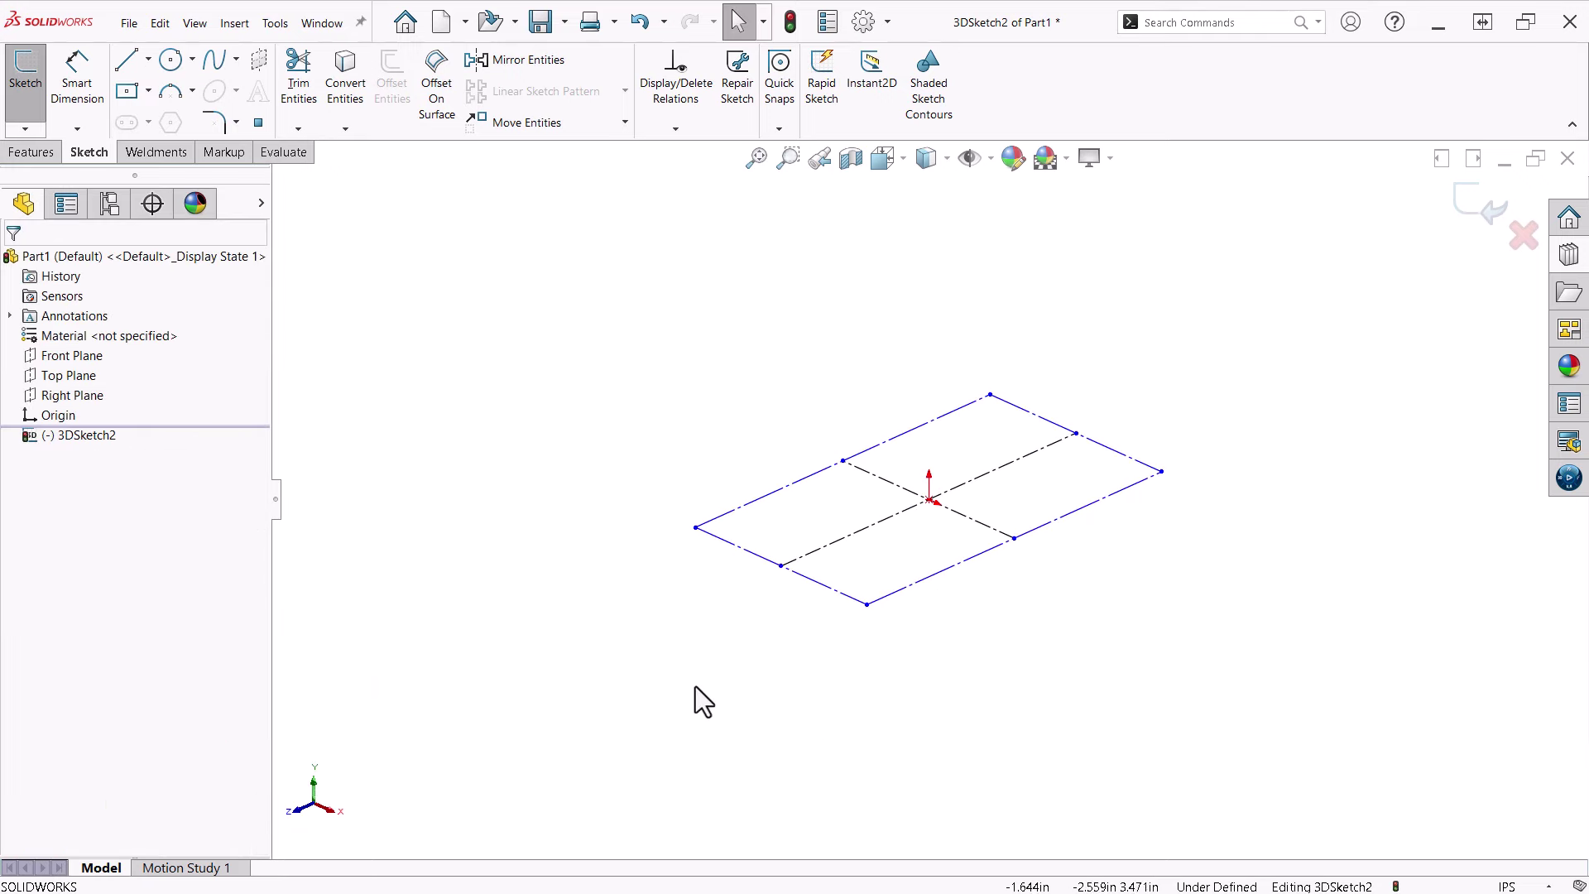
# Dimension the rectangle edges to 24 in wide and 48 in long
pyautogui.moveTo(695, 687); pyautogui.dragTo(696, 617, button='right')
pyautogui.click(749, 552)
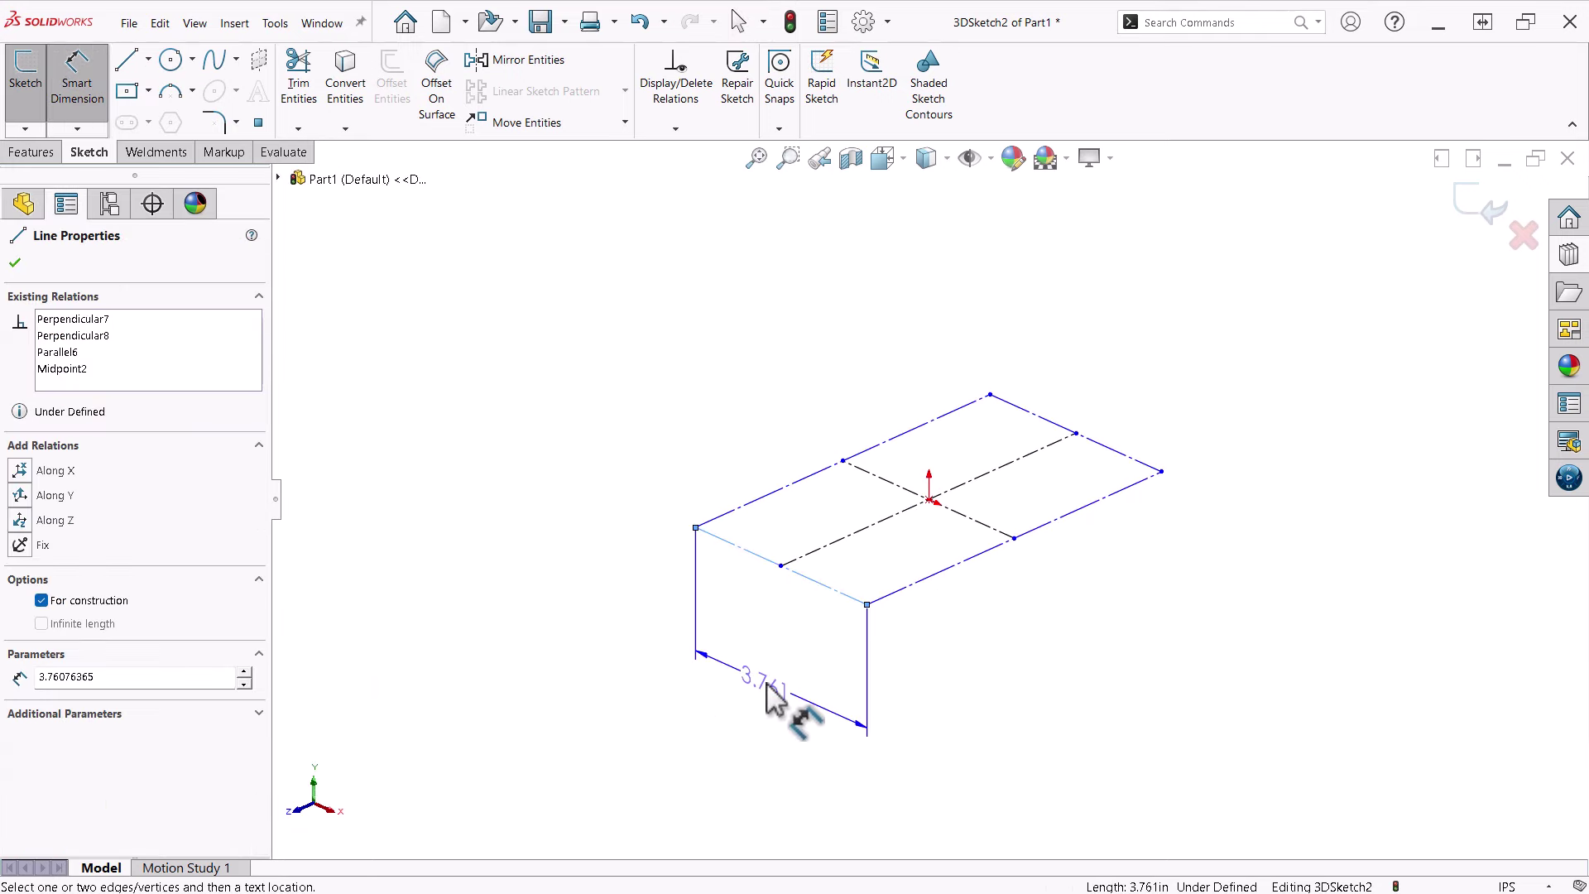
pyautogui.click(765, 676)
pyautogui.press('Return')
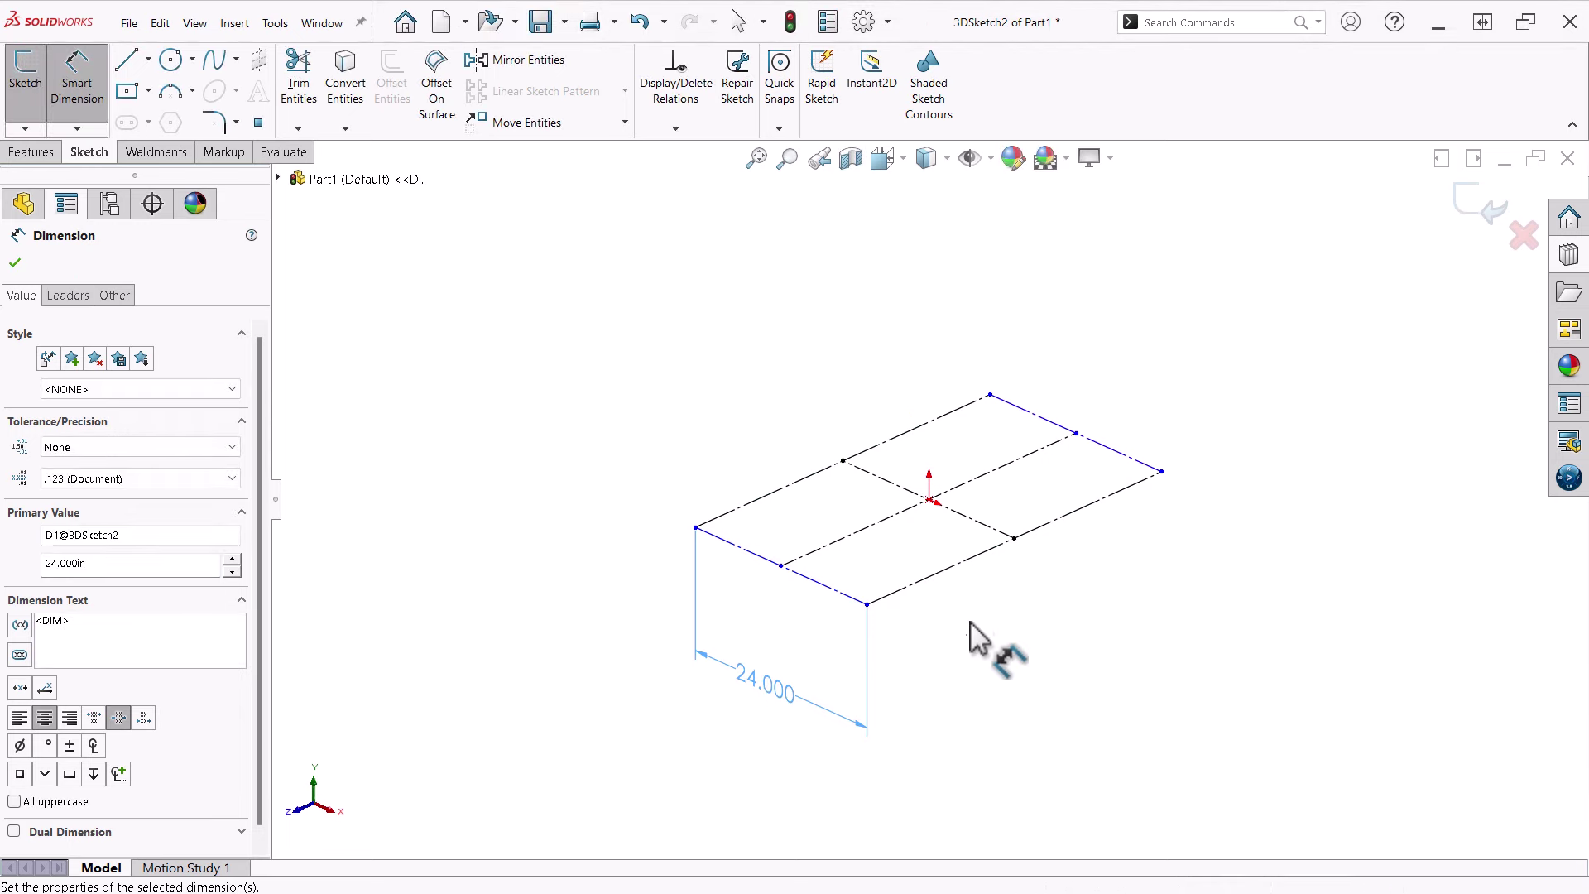
pyautogui.click(984, 550)
pyautogui.click(1054, 648)
pyautogui.write('48')
pyautogui.press('Return')
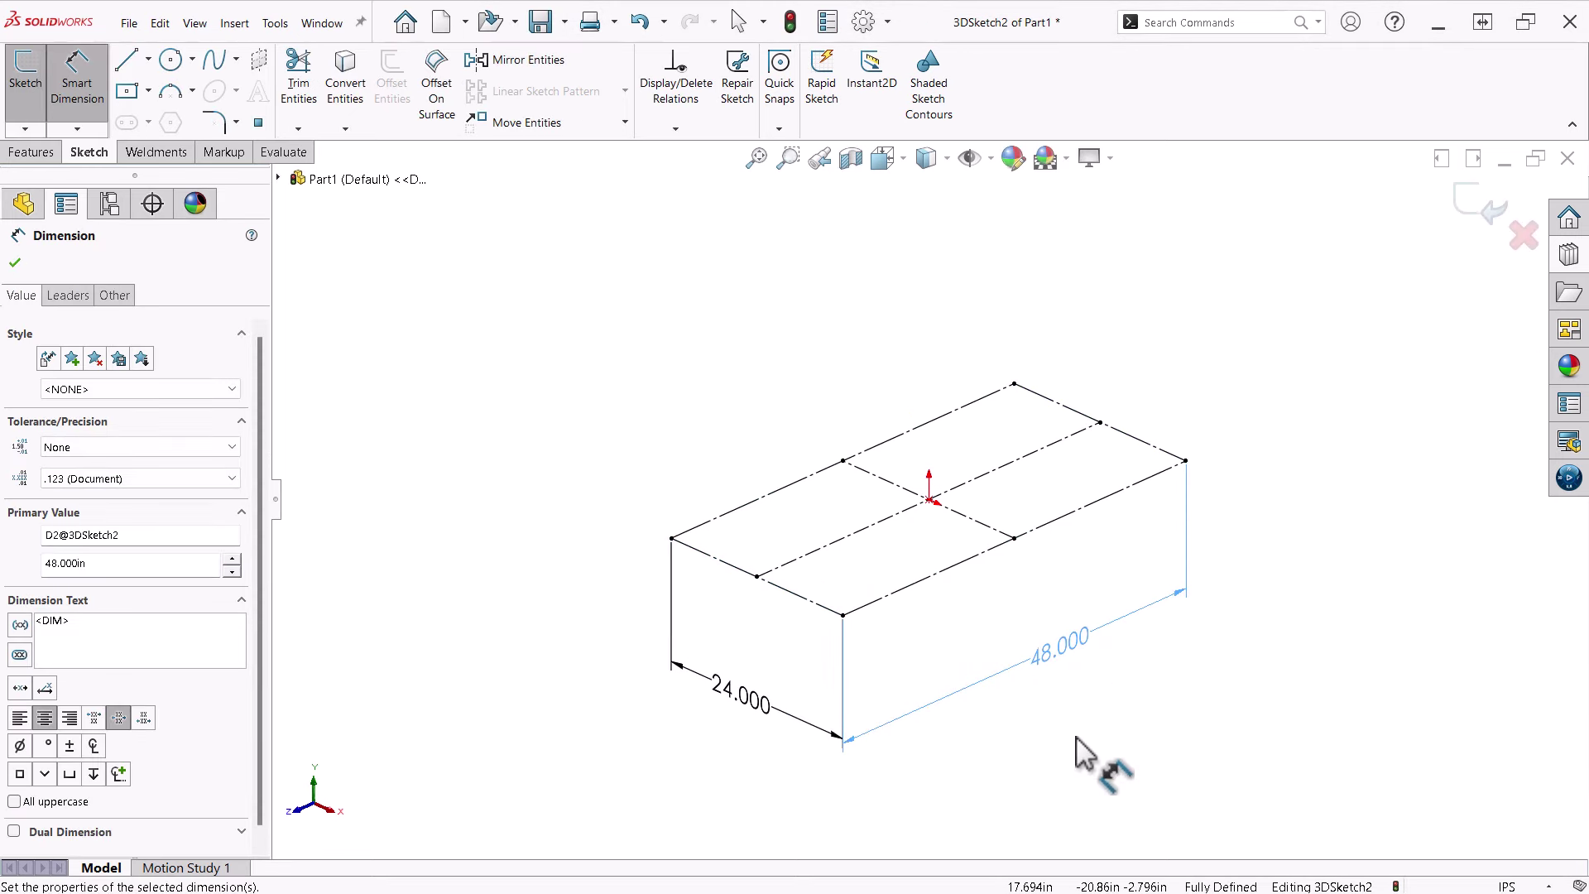
# Draw three connected lines on the XY plane: up from the left corner, across, and down to the front corner
pyautogui.moveTo(1081, 736); pyautogui.dragTo(1125, 755, button='right')
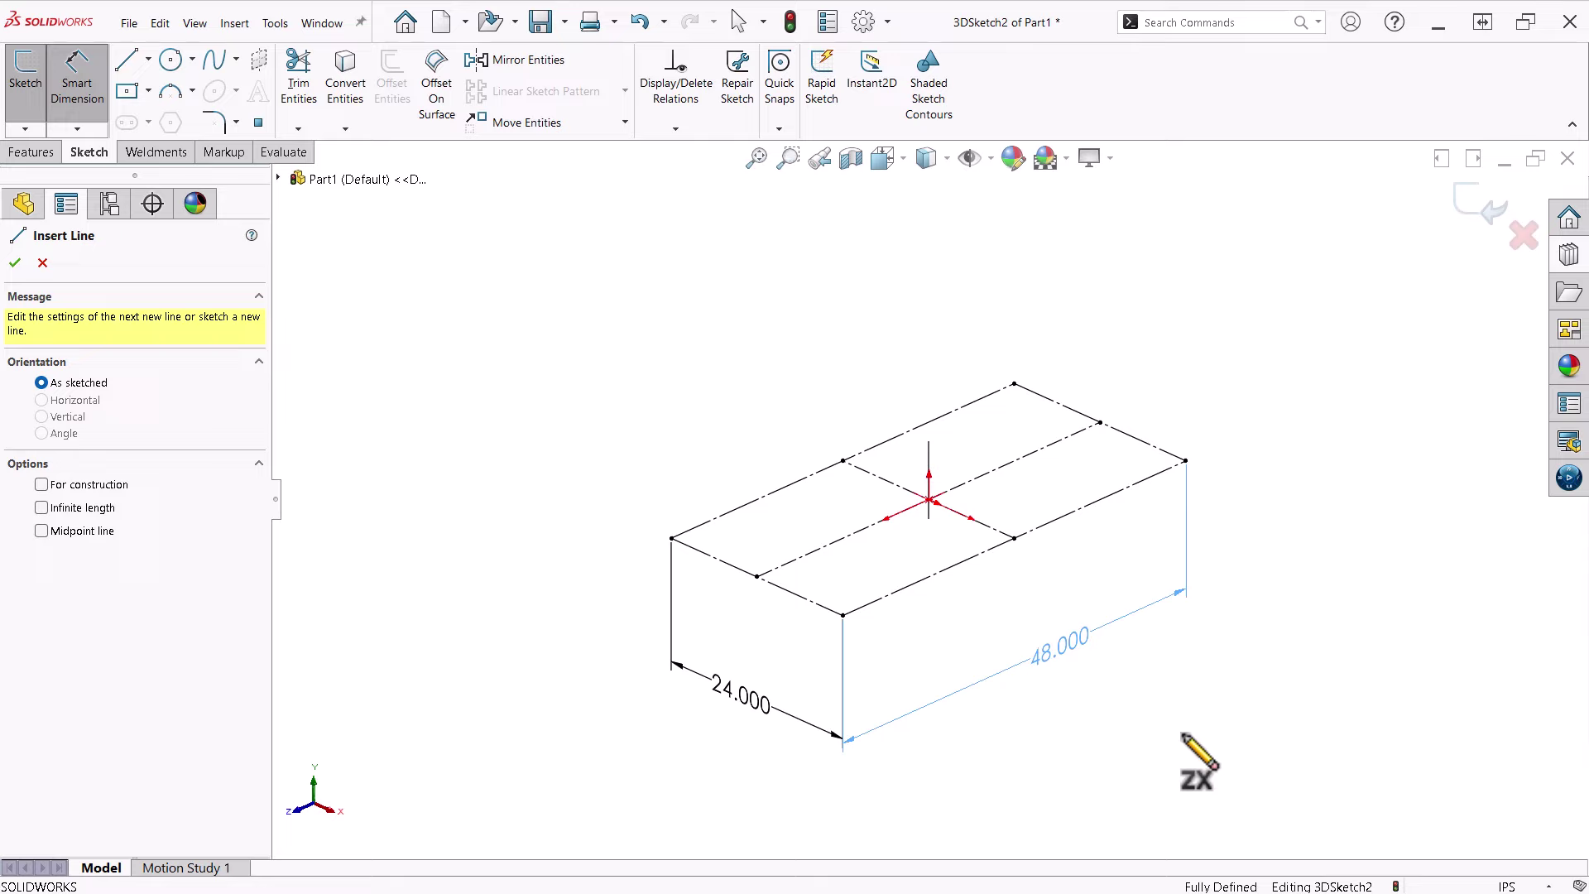
pyautogui.click(671, 538)
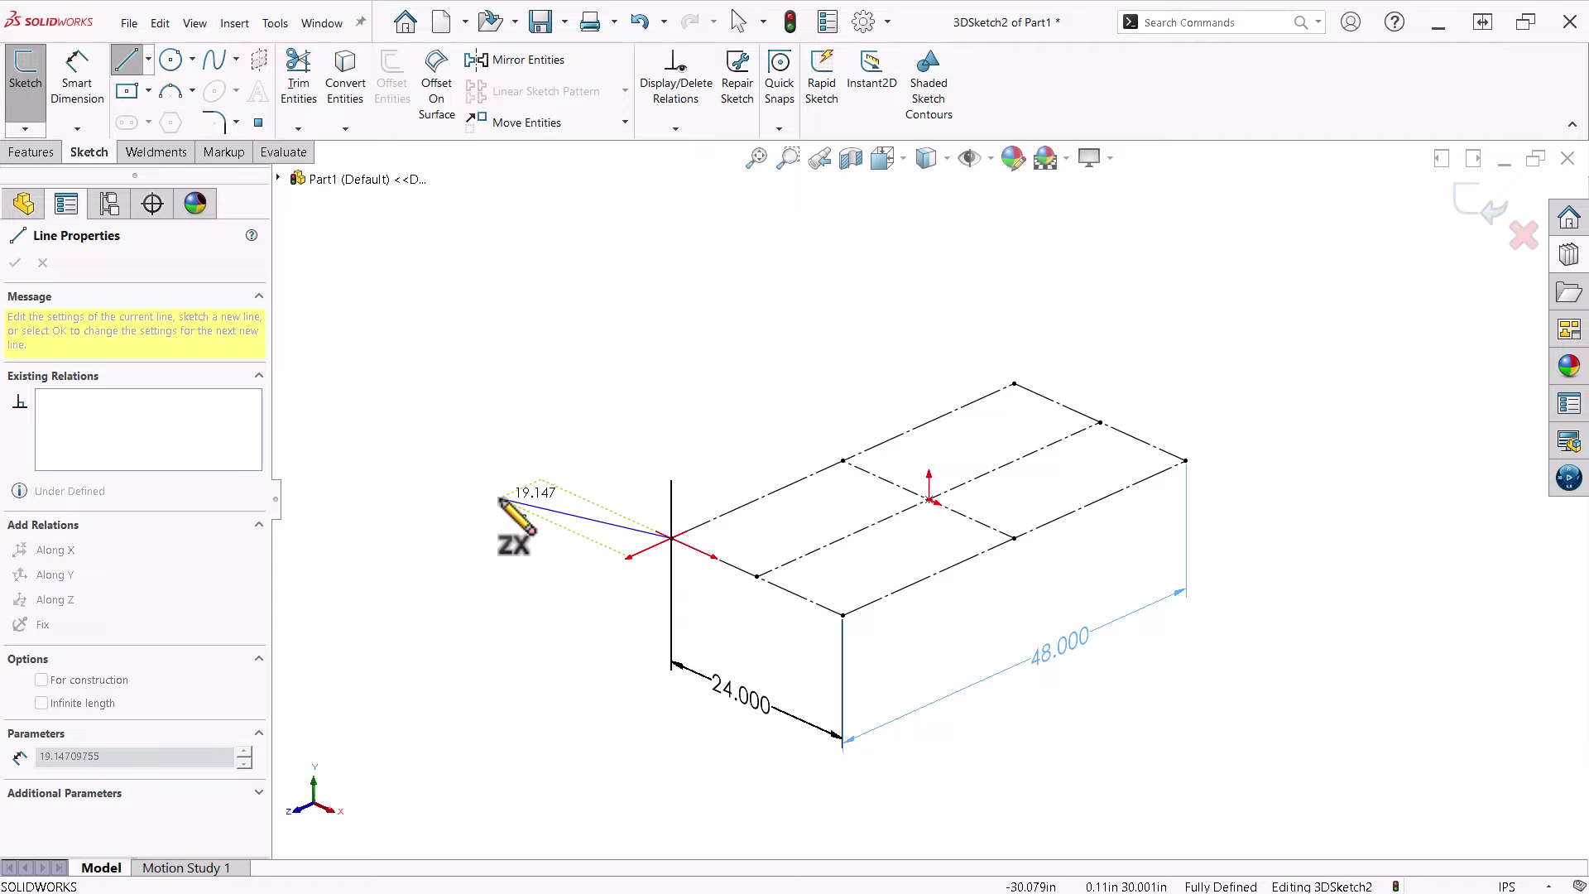
pyautogui.press('Tab')
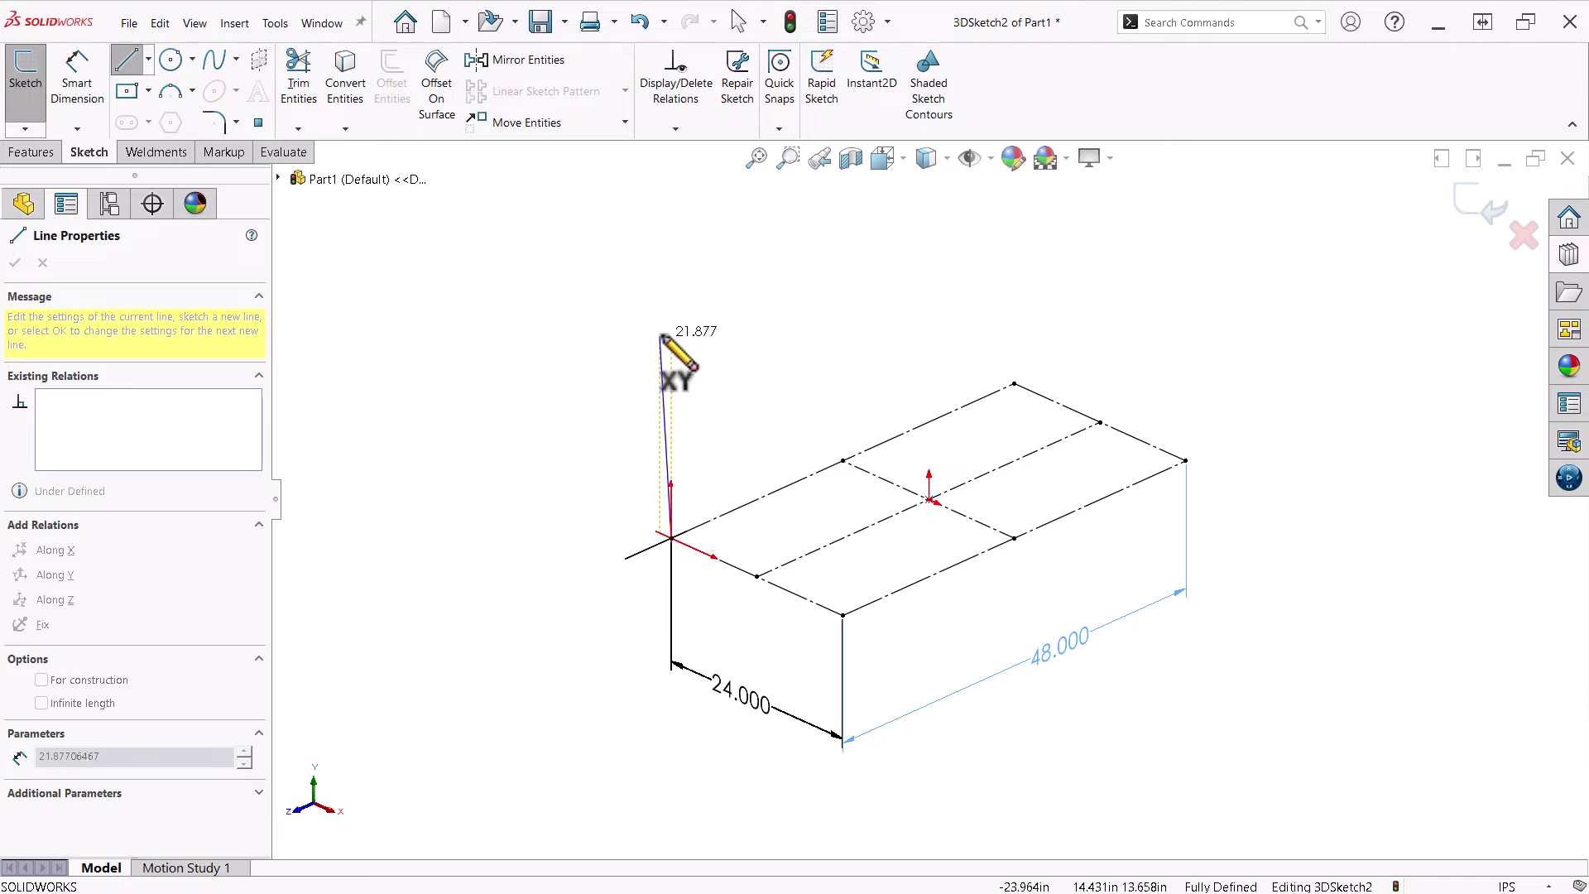
pyautogui.click(671, 290)
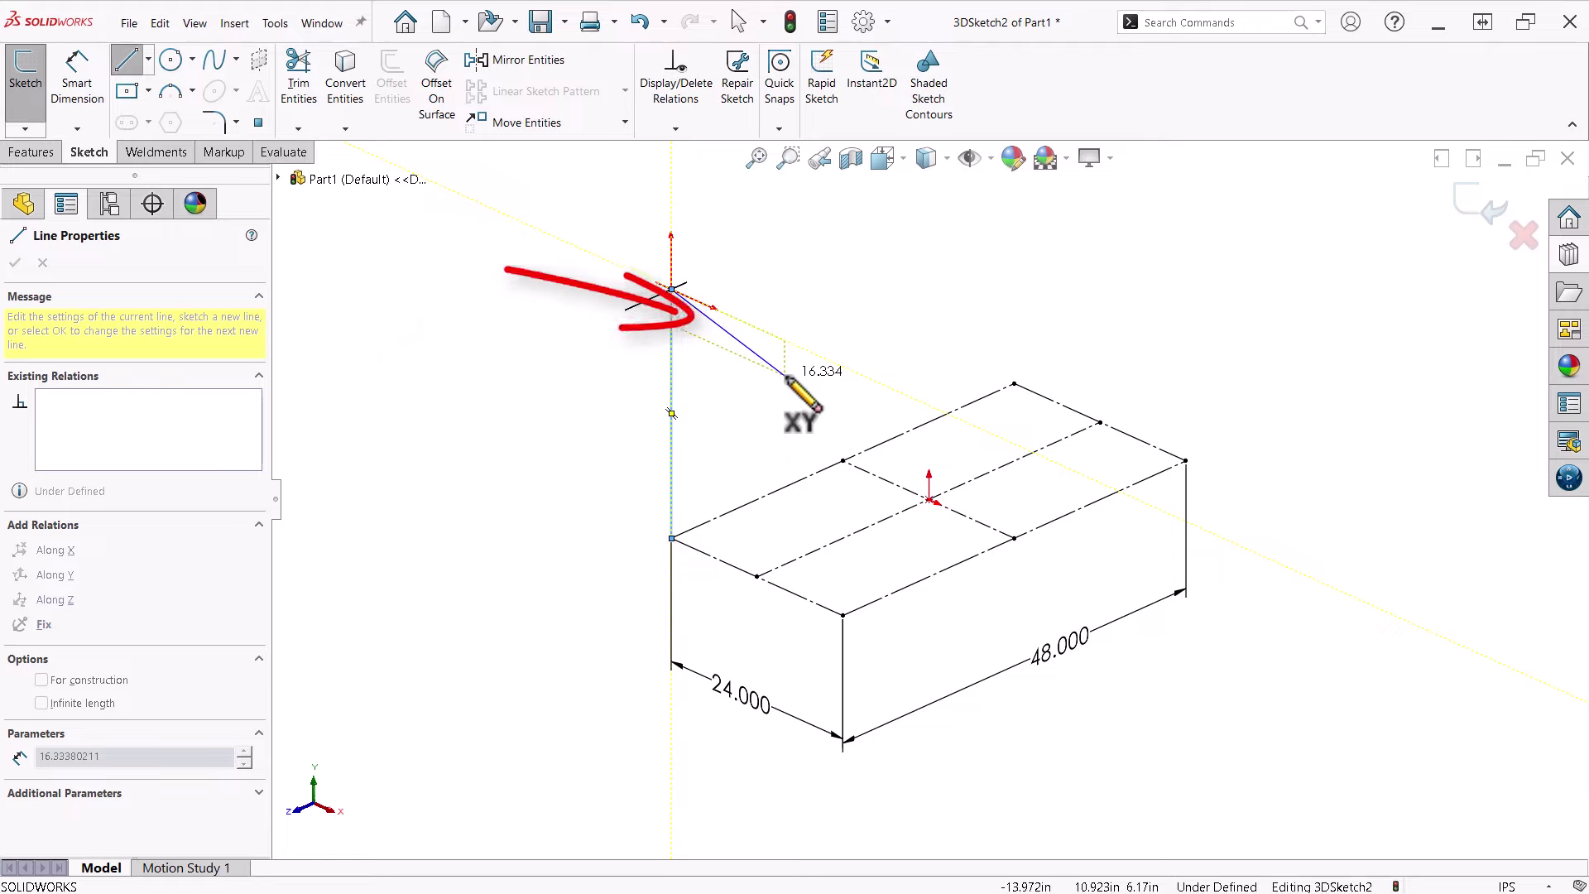
pyautogui.click(826, 358)
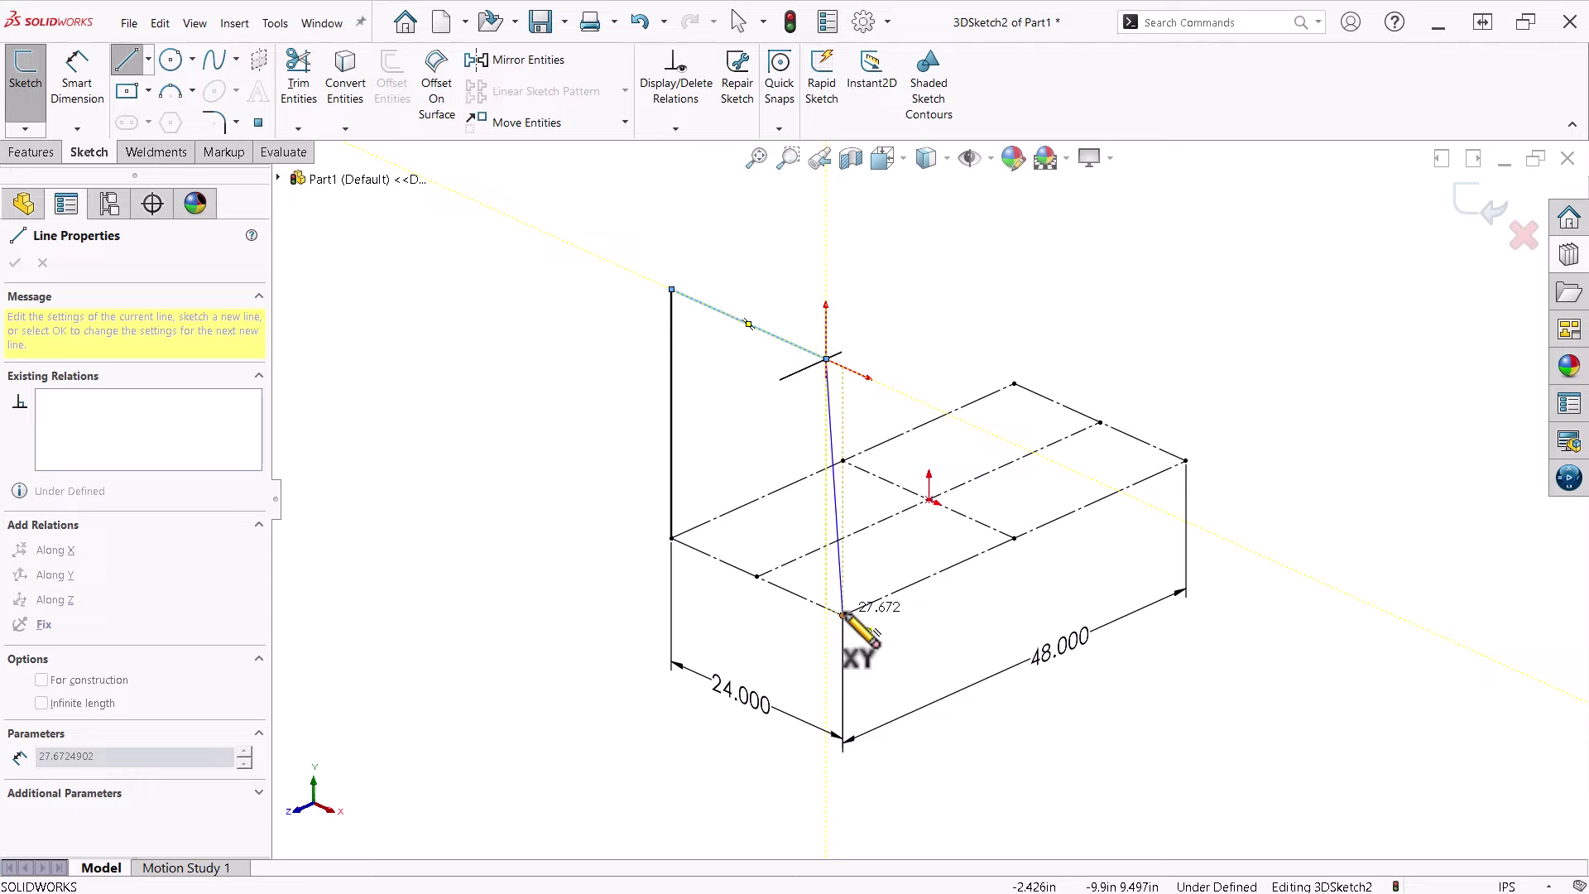
pyautogui.click(842, 614)
pyautogui.press('Escape')
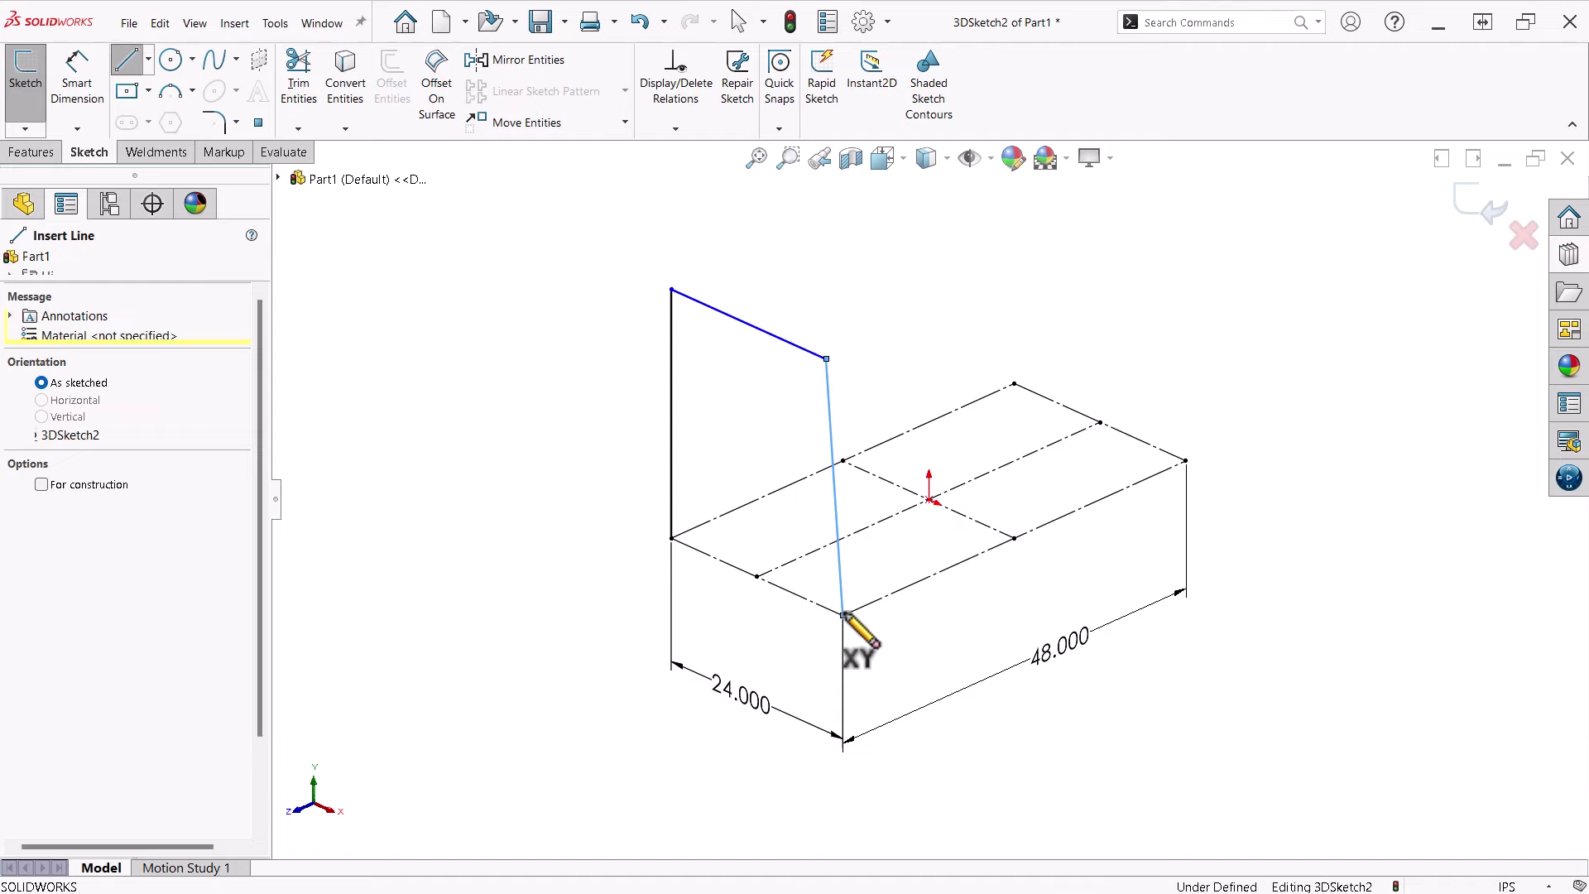
pyautogui.press('Escape')
# Drag the top-right corner point to reshape the lines and select the sloping line
pyautogui.moveTo(827, 362)
pyautogui.mouseDown()
pyautogui.moveTo(855, 356)
pyautogui.moveTo(779, 432)
pyautogui.moveTo(760, 376)
pyautogui.moveTo(744, 406)
pyautogui.moveTo(807, 376)
pyautogui.moveTo(803, 397)
pyautogui.moveTo(778, 397)
pyautogui.mouseUp()
pyautogui.click(762, 418)
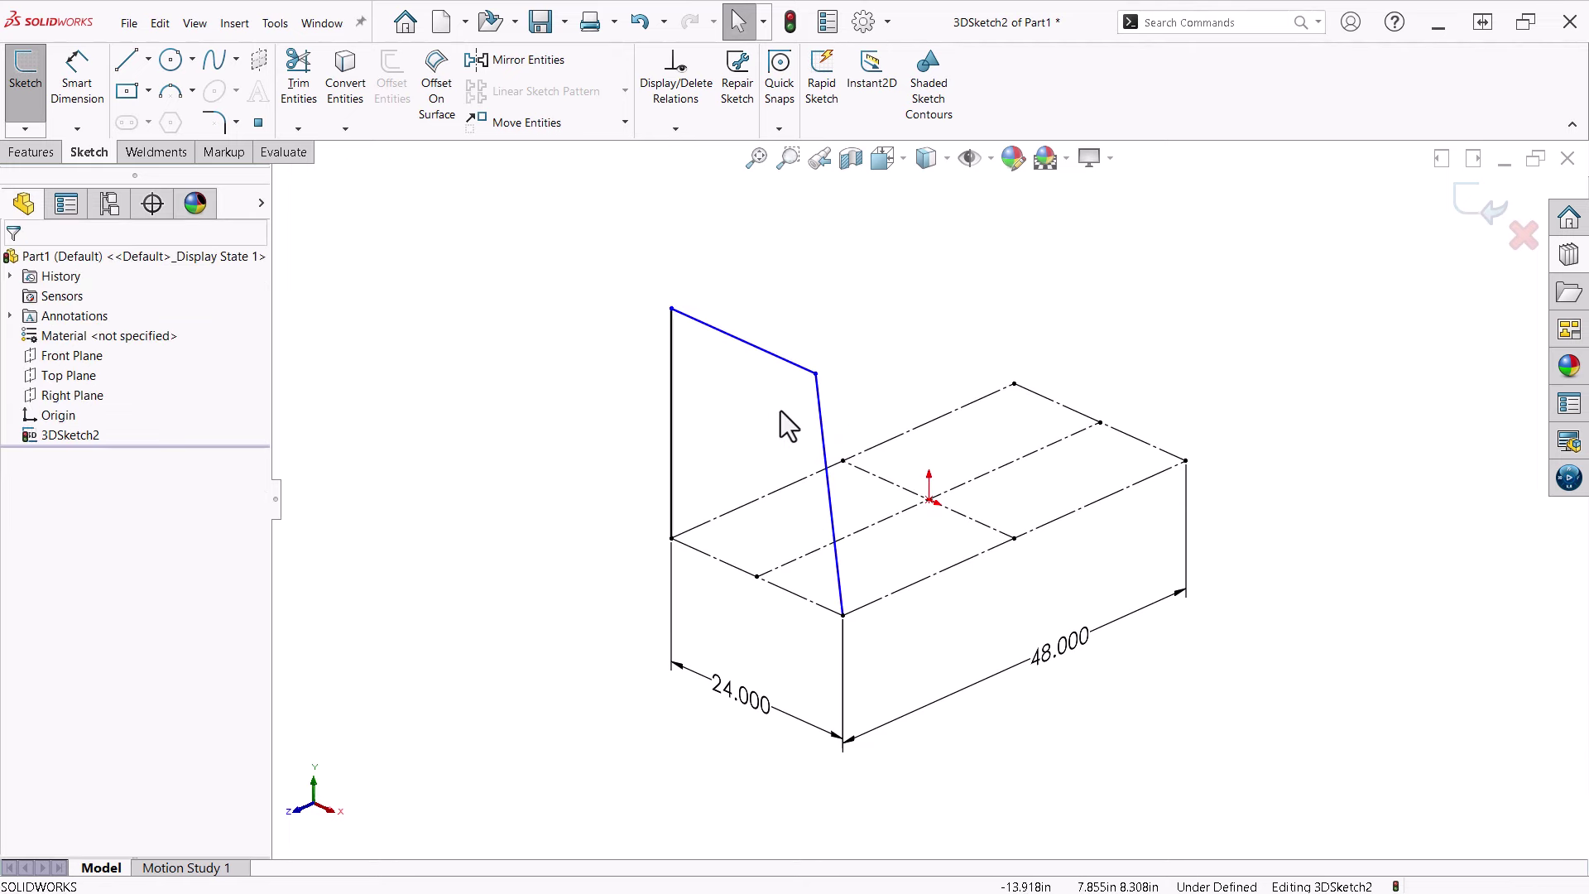
pyautogui.click(824, 416)
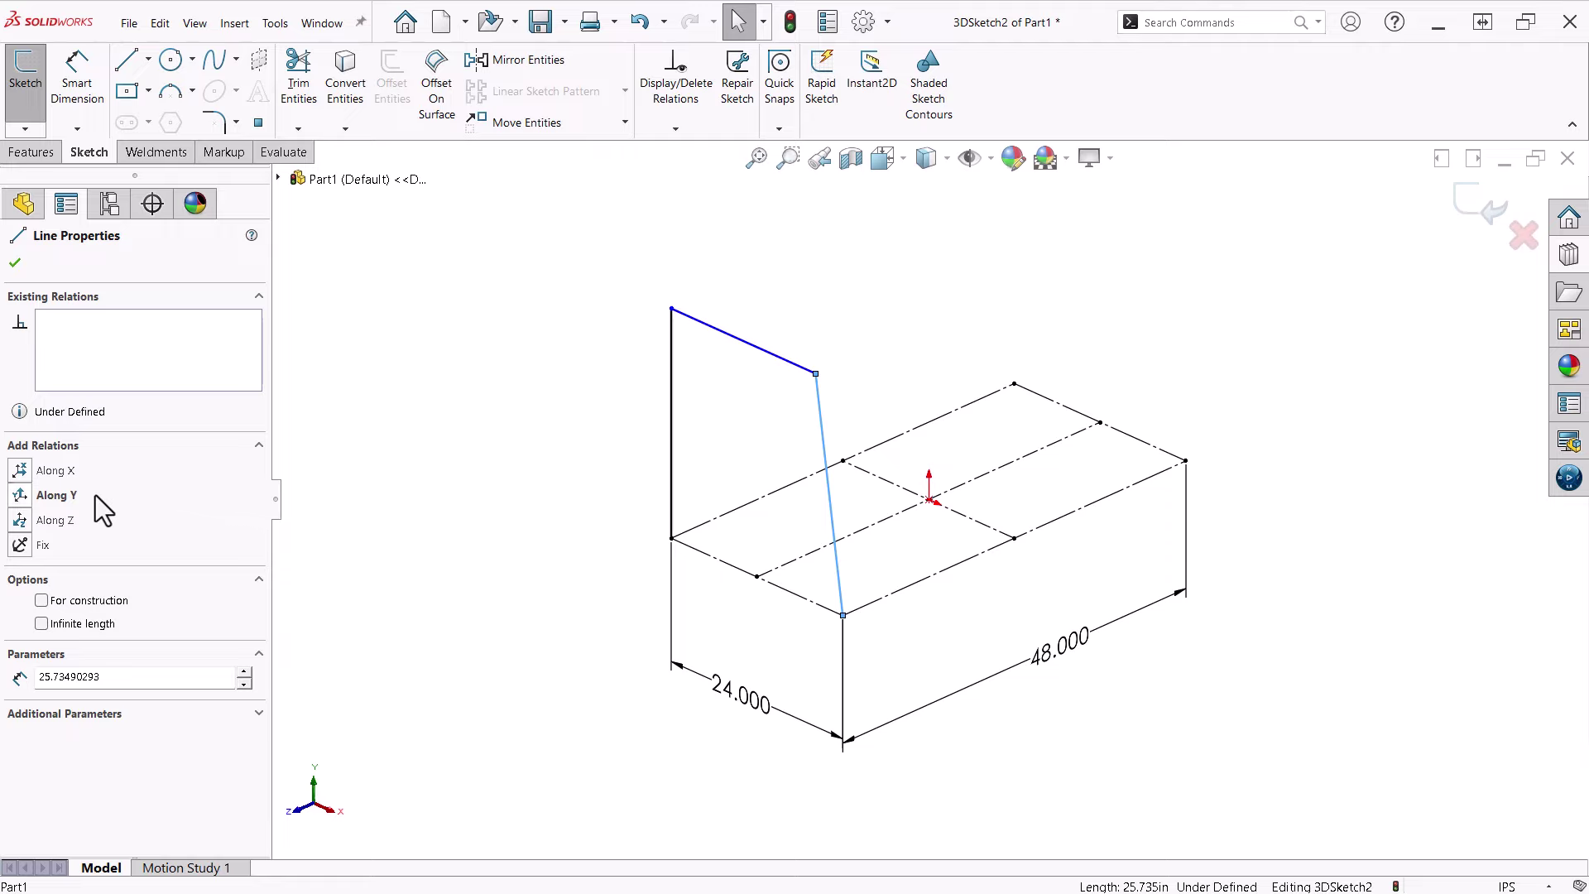
# Make the sloping front line vertical and dimension the left upright 35.5 in tall
pyautogui.click(23, 496)
pyautogui.moveTo(496, 497); pyautogui.dragTo(498, 447, button='right')
pyautogui.click(673, 459)
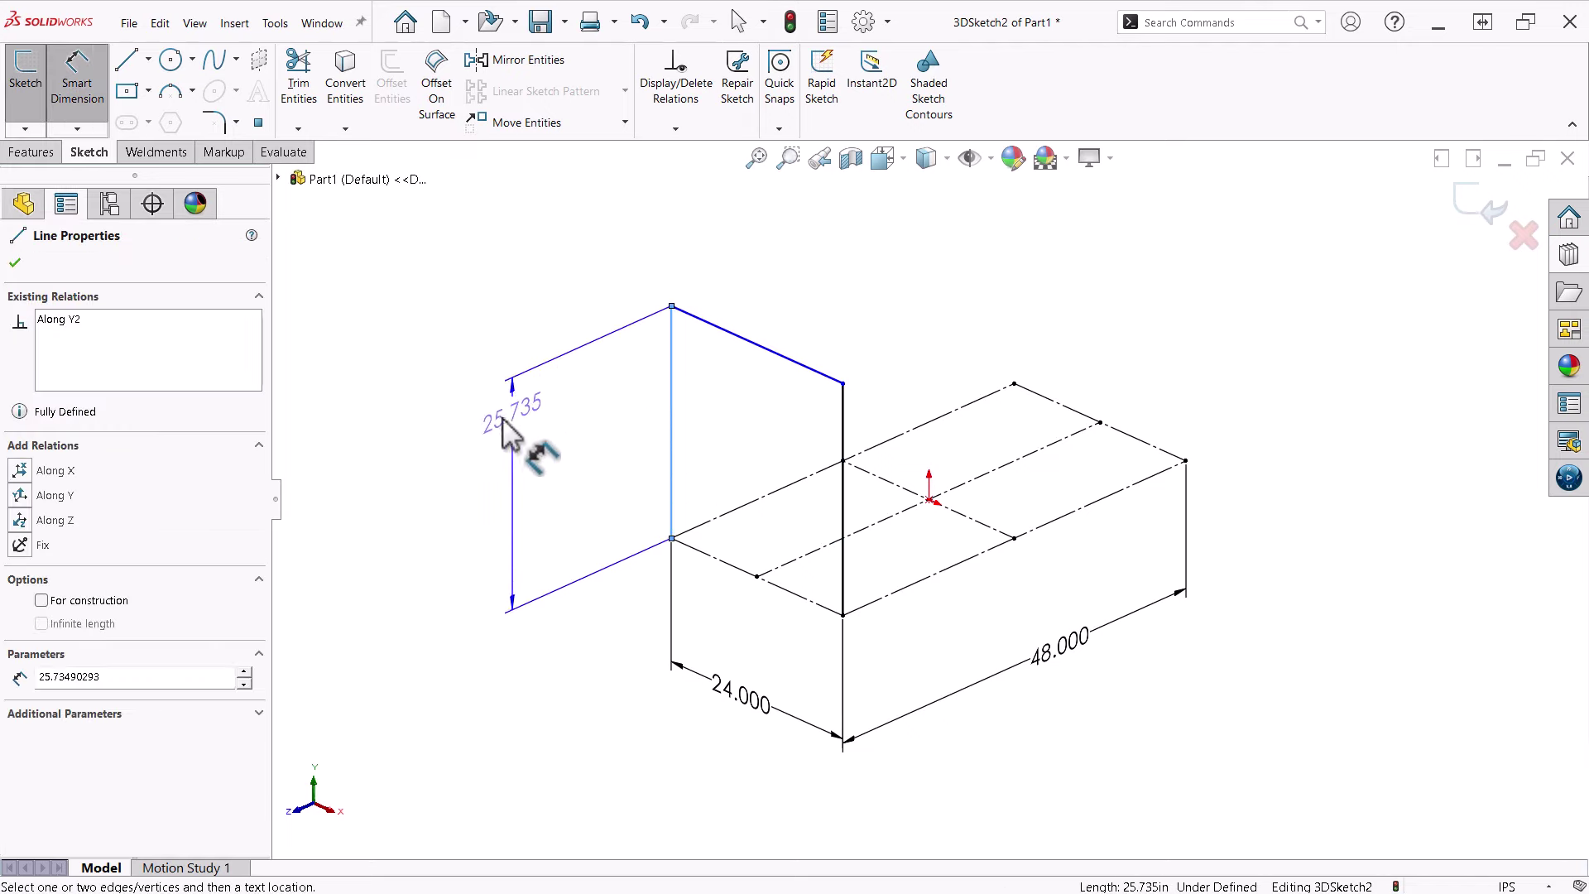
pyautogui.click(482, 500)
pyautogui.write('24')
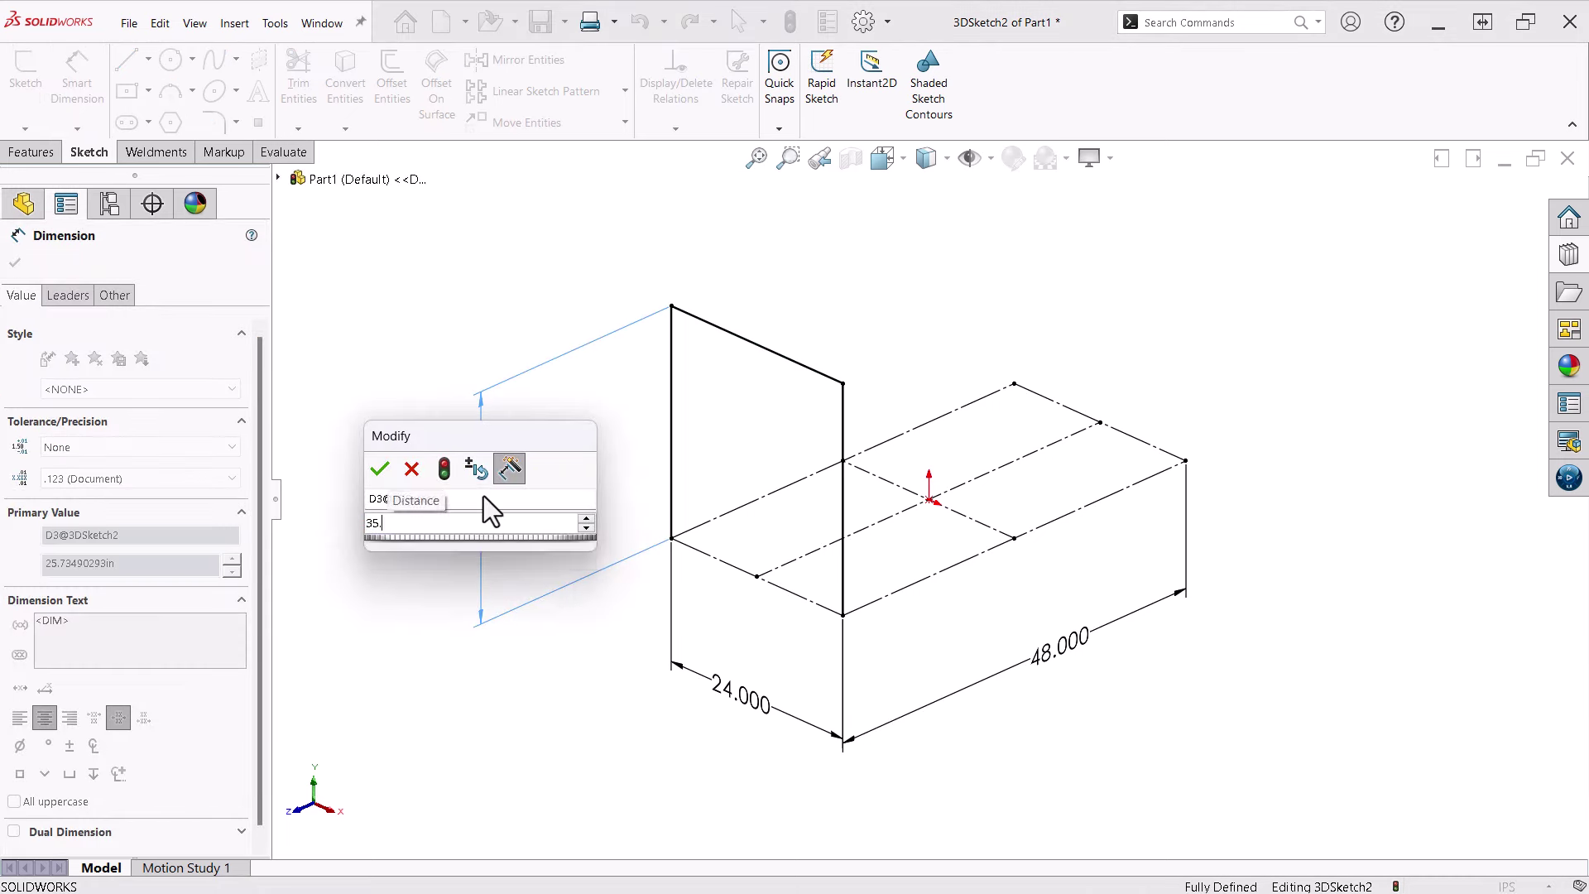
pyautogui.press('Return')
pyautogui.moveTo(552, 490); pyautogui.dragTo(658, 484, button='right')
# Draw a vertical back upright at the rear corner of the rectangle
pyautogui.click(1014, 383)
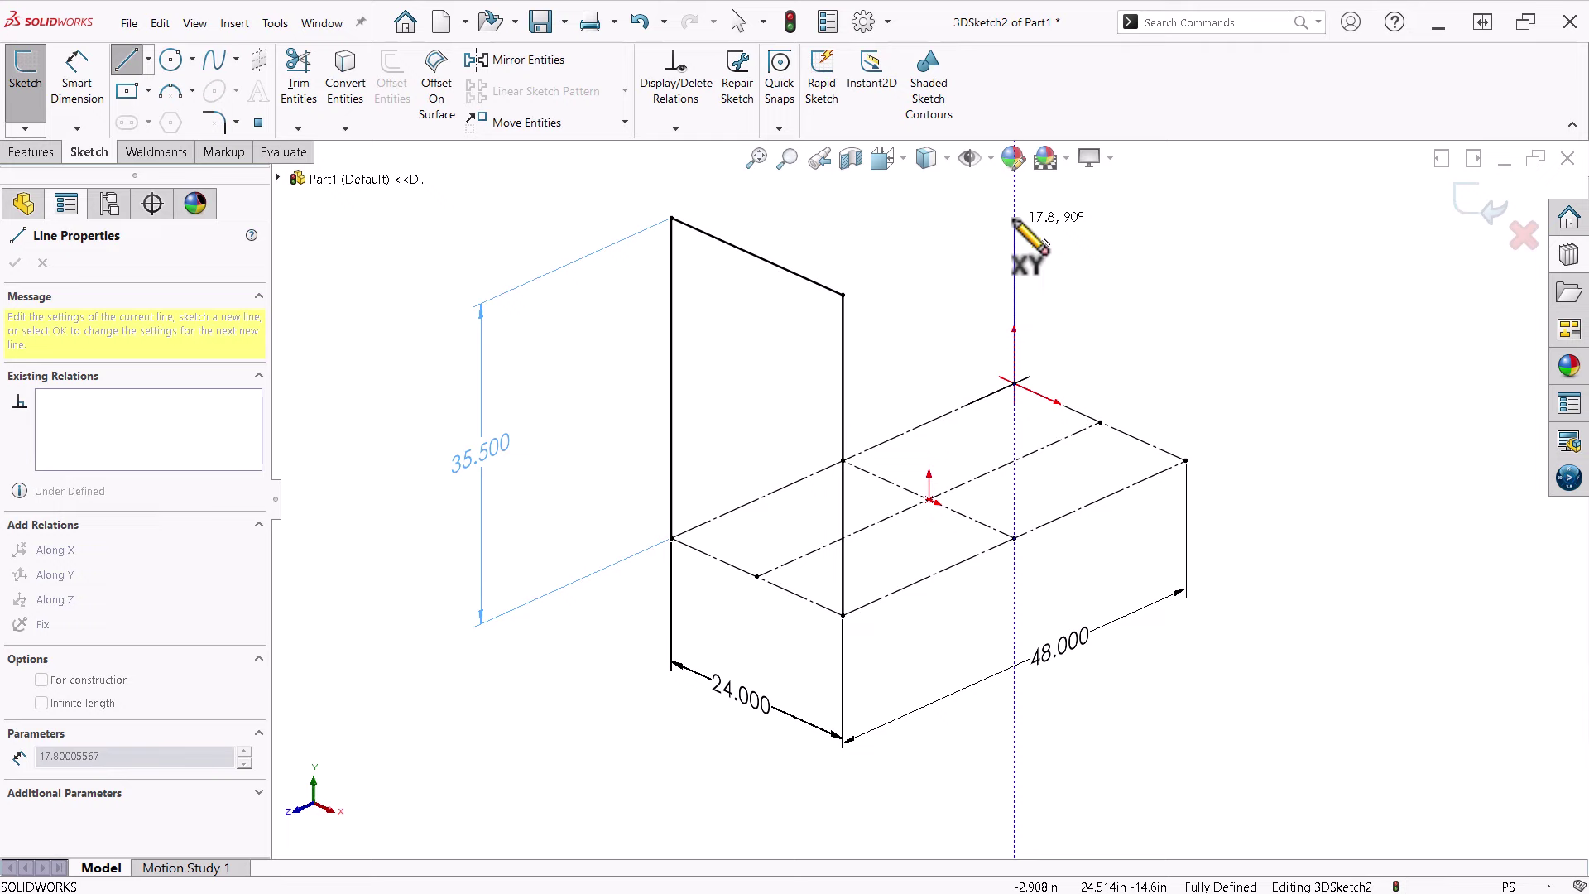
pyautogui.click(1014, 214)
pyautogui.click(1189, 291)
pyautogui.click(1185, 461)
pyautogui.press('Escape')
# Add an Equal relation between the back upright and the front upright
pyautogui.moveTo(1266, 418); pyautogui.dragTo(1168, 357)
pyautogui.click(1225, 369)
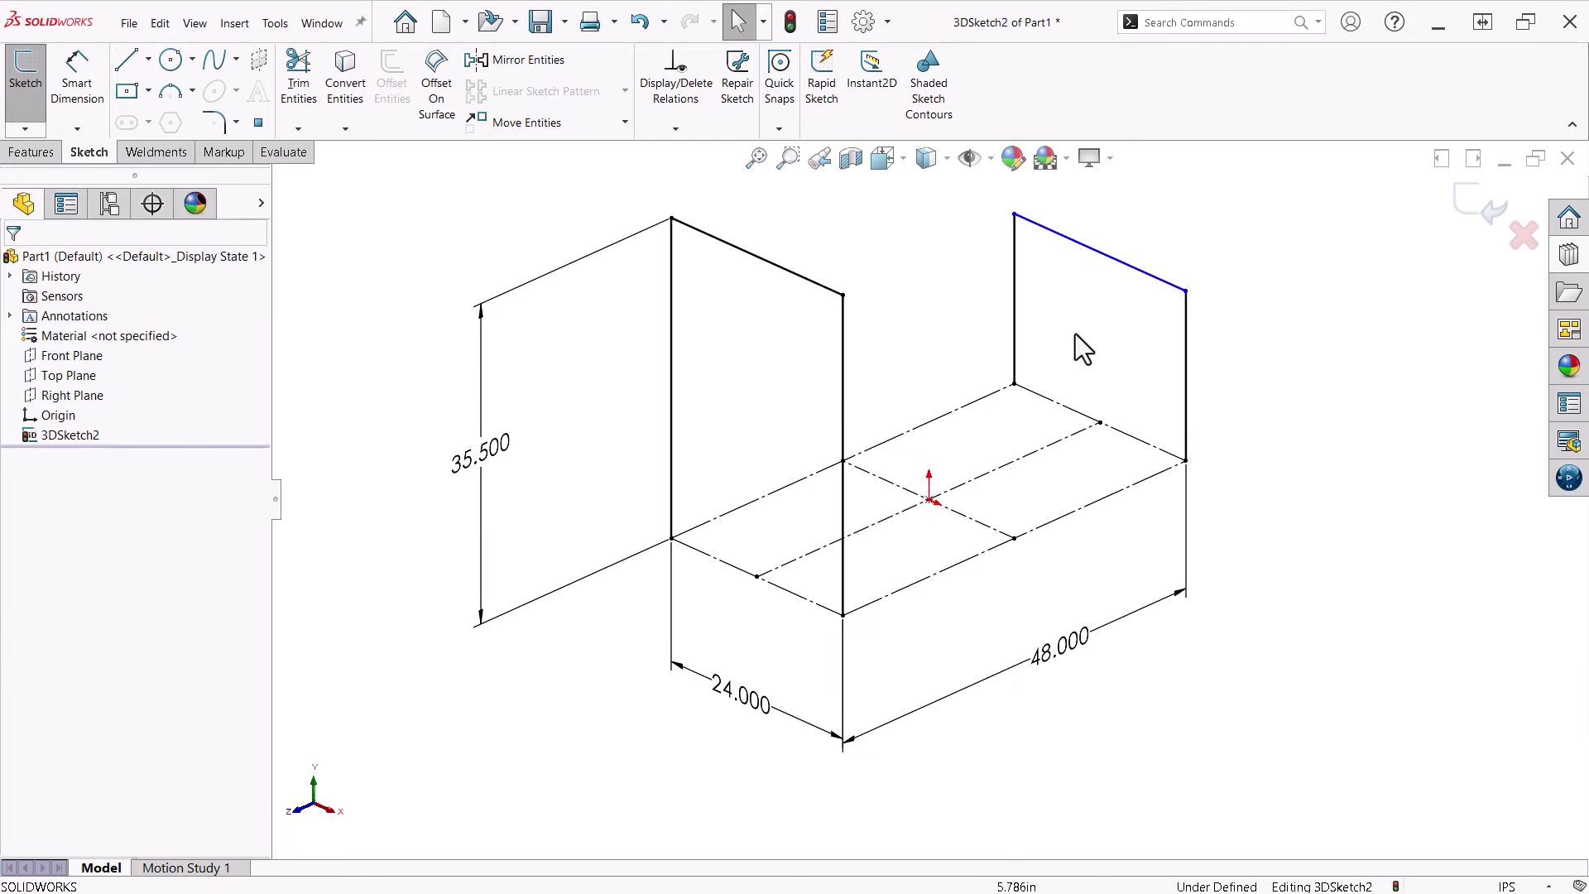
pyautogui.click(1015, 317)
pyautogui.keyDown('ctrl'); pyautogui.click(672, 445); pyautogui.keyUp('ctrl')
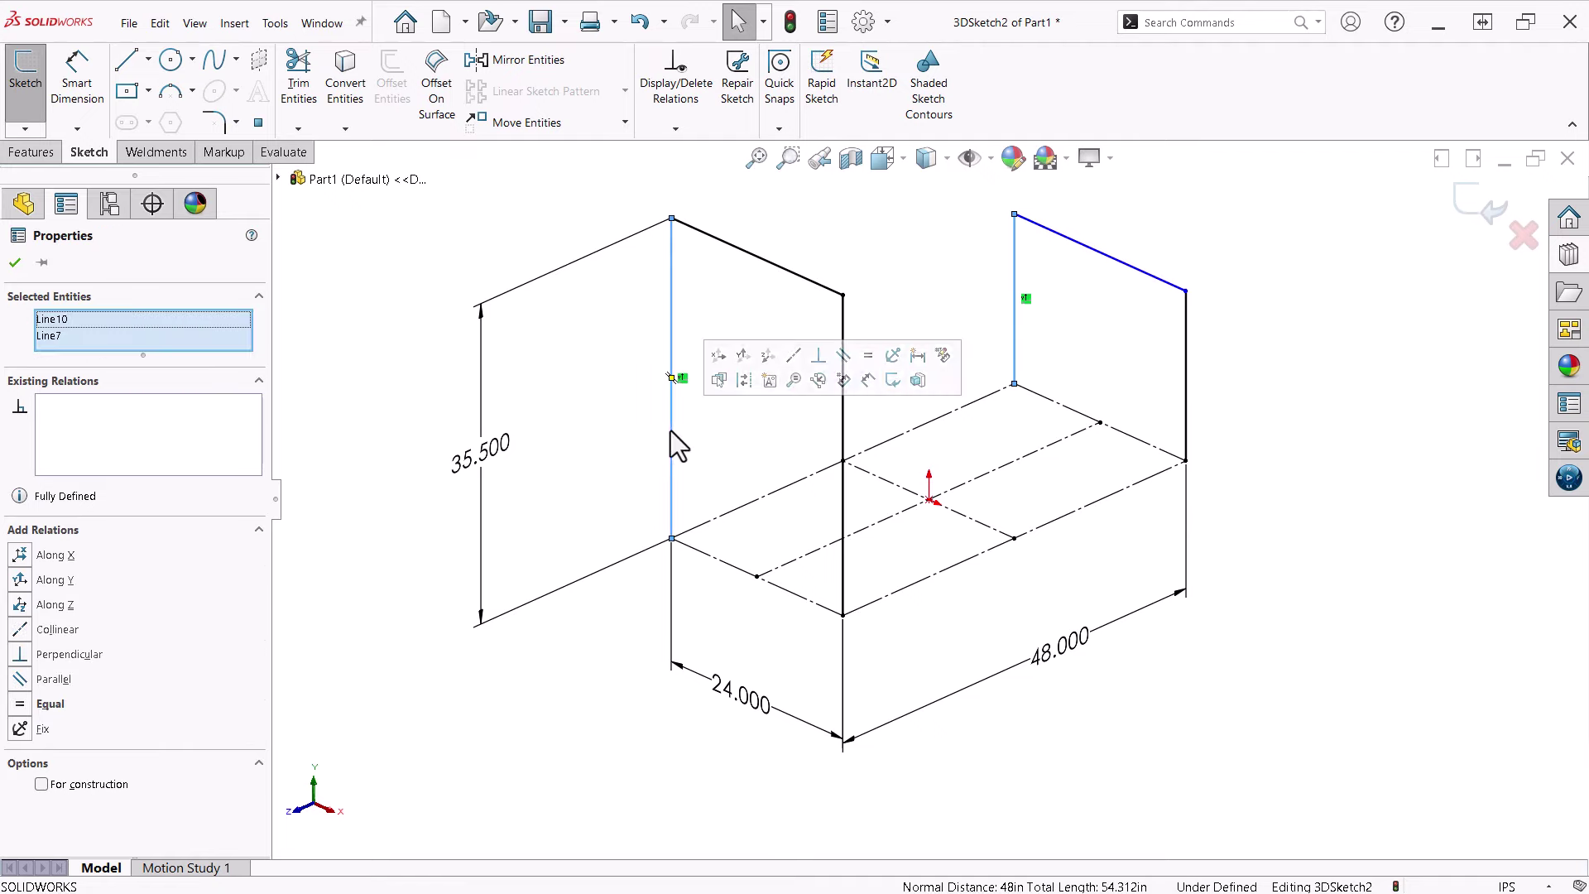
pyautogui.click(868, 355)
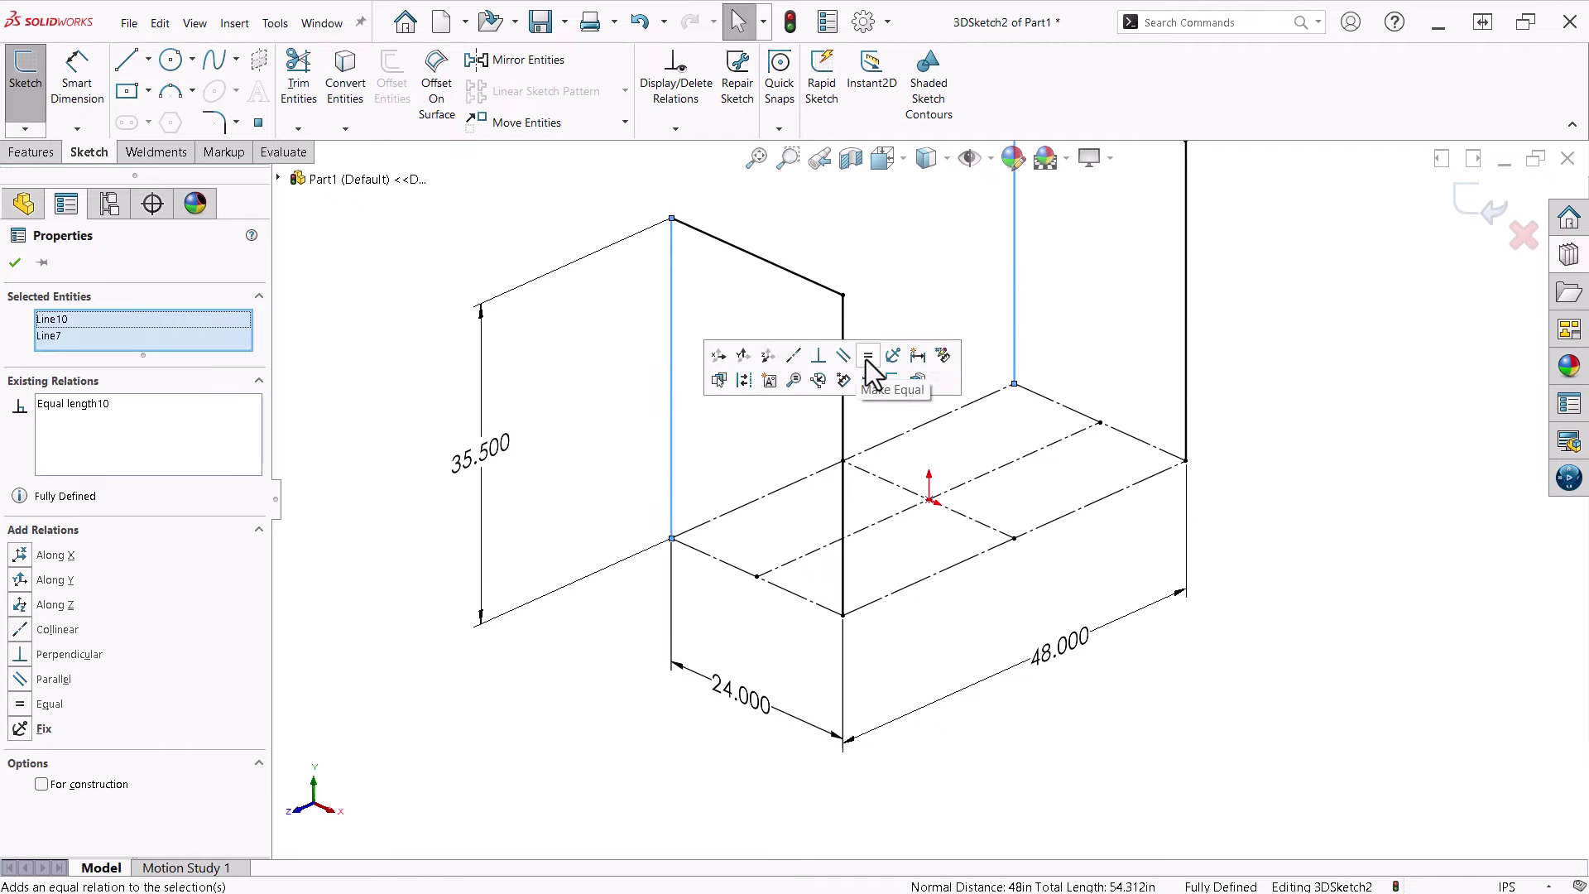
pyautogui.press('z')
pyautogui.press('z')
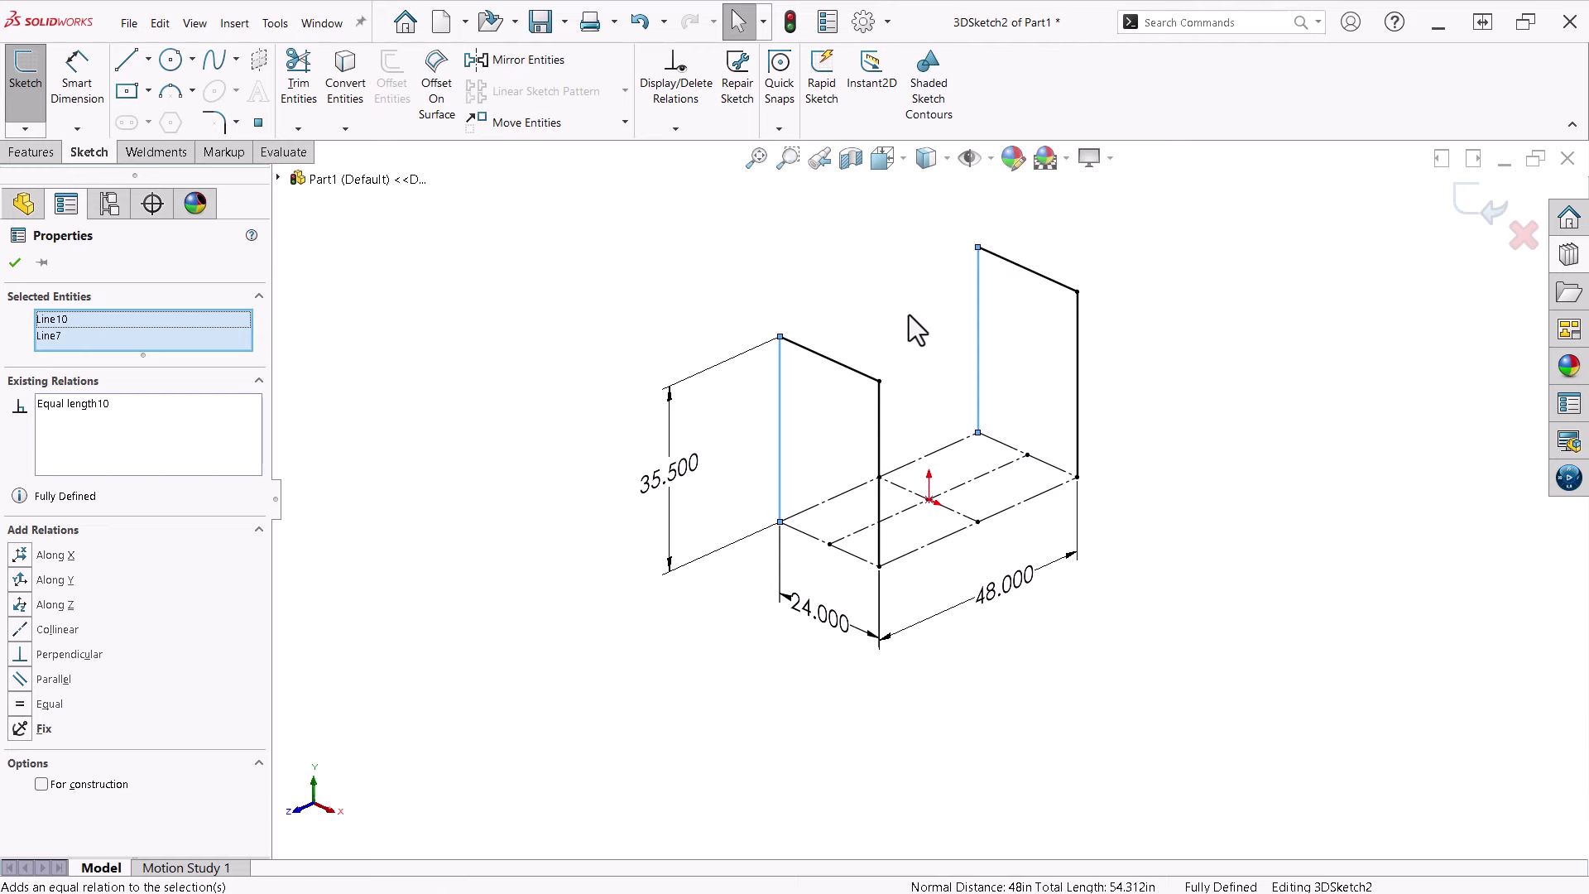
pyautogui.press('Escape')
# Draw two top edges connecting the upright tops to close the frame
pyautogui.moveTo(905, 321)
pyautogui.mouseDown(button='right')
pyautogui.moveTo(922, 337)
pyautogui.moveTo(998, 333)
pyautogui.mouseUp(button='right')
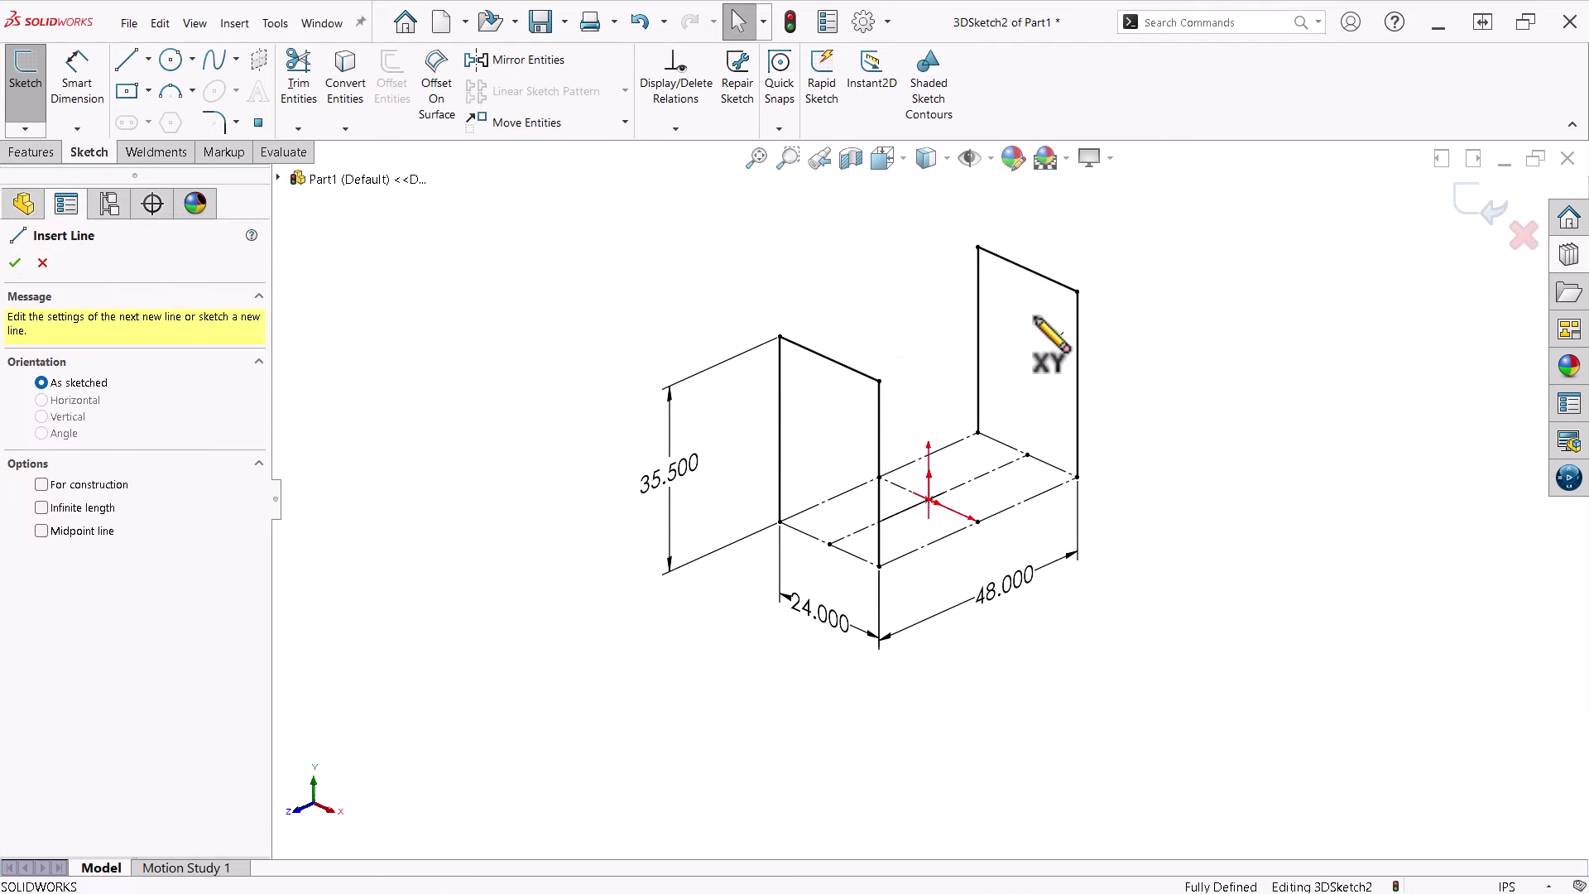
pyautogui.click(781, 338)
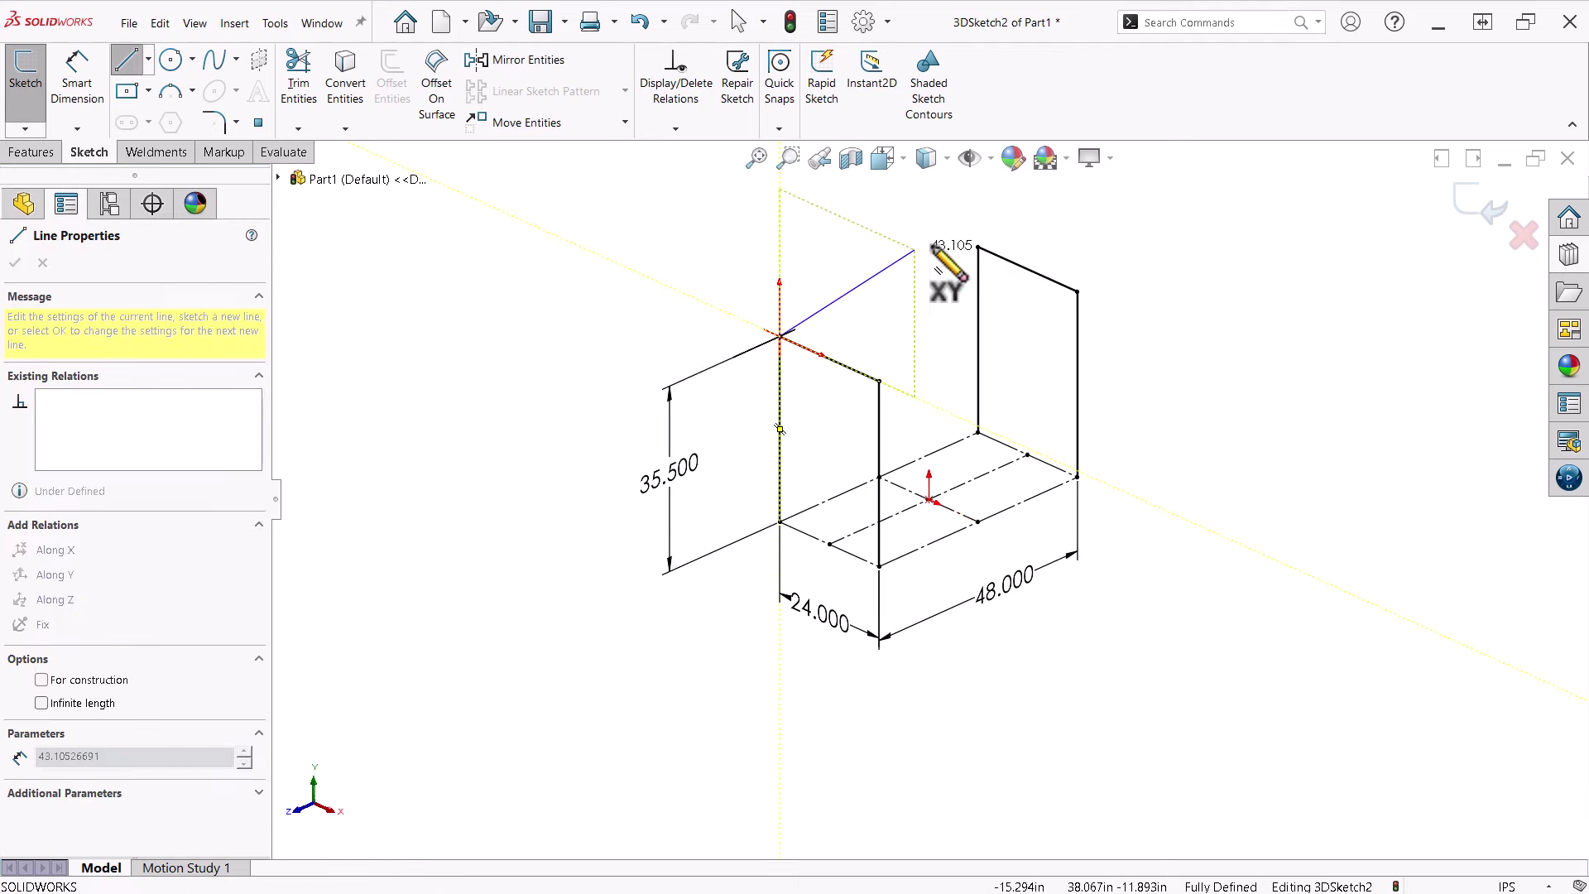
pyautogui.click(977, 248)
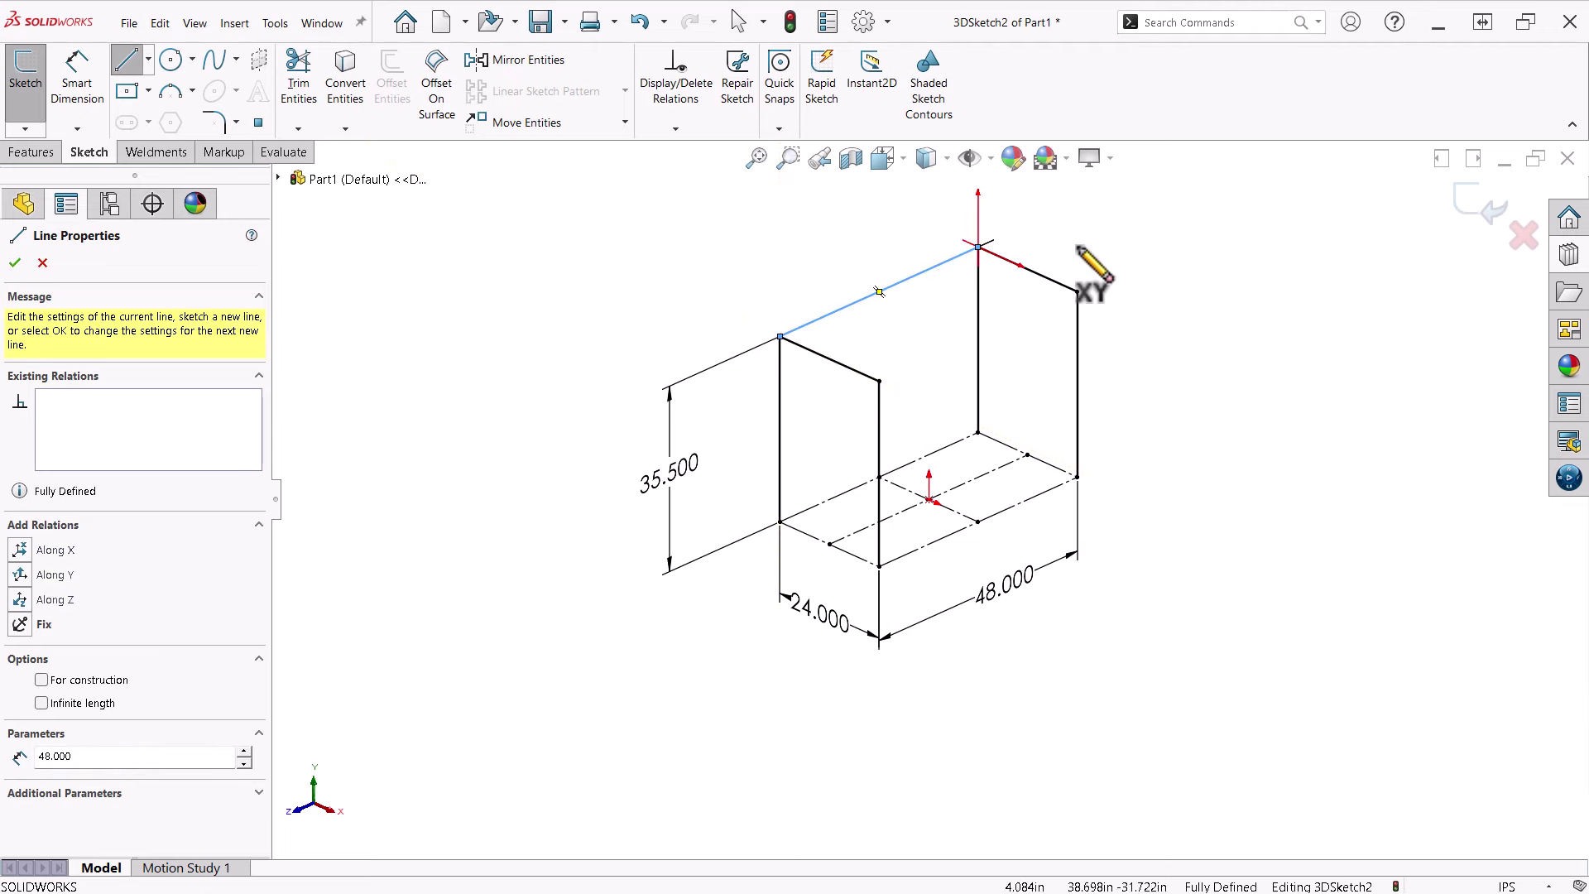
pyautogui.press('Escape')
pyautogui.moveTo(1088, 265); pyautogui.dragTo(1212, 273, button='right')
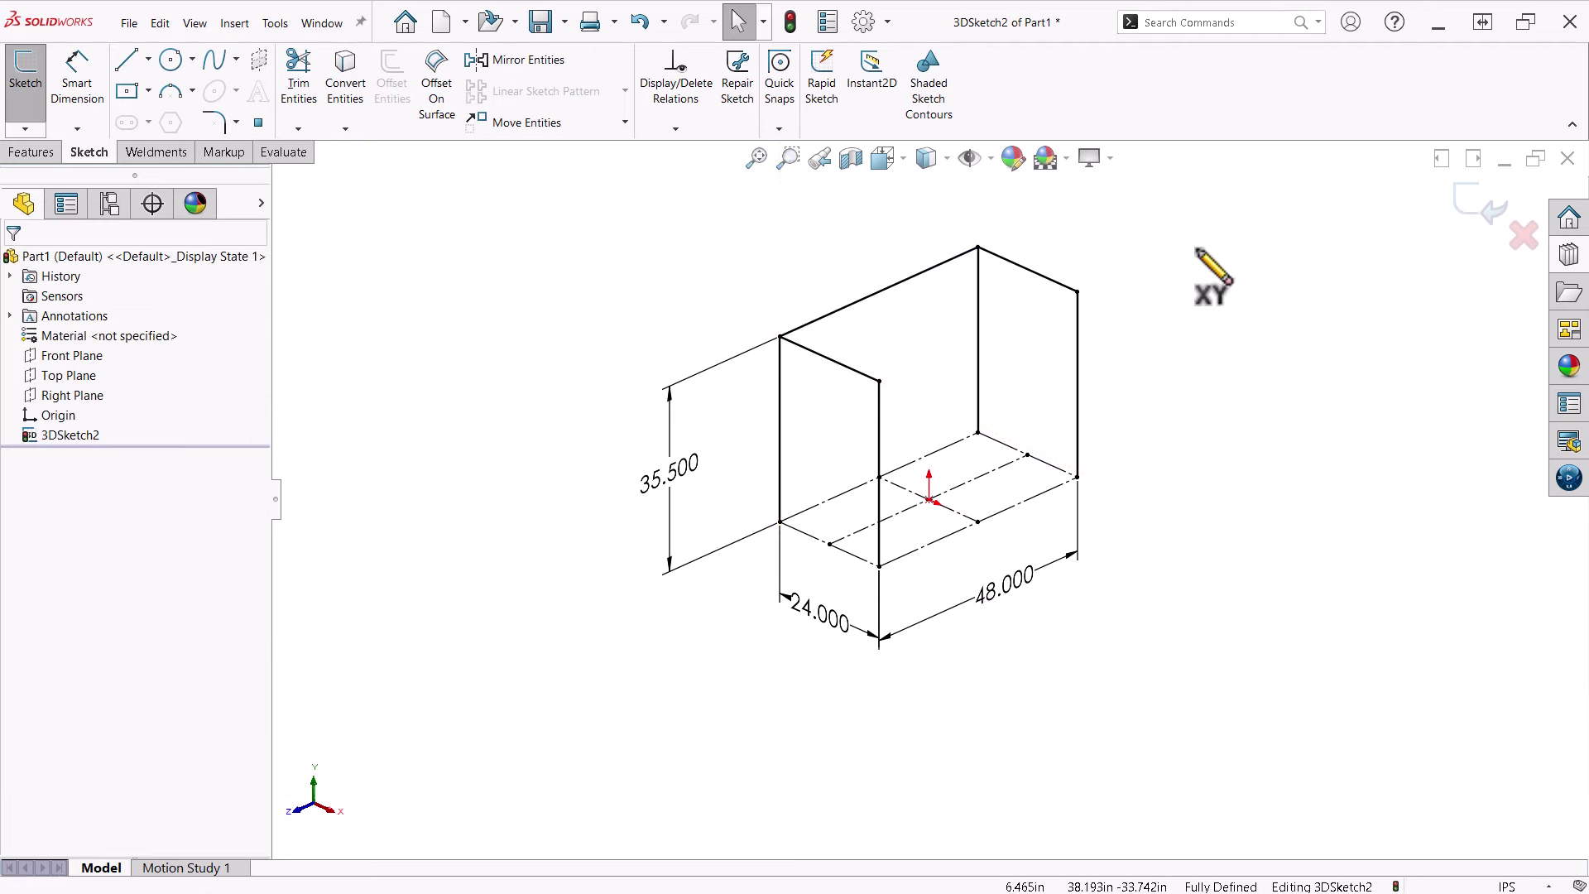
pyautogui.click(1076, 292)
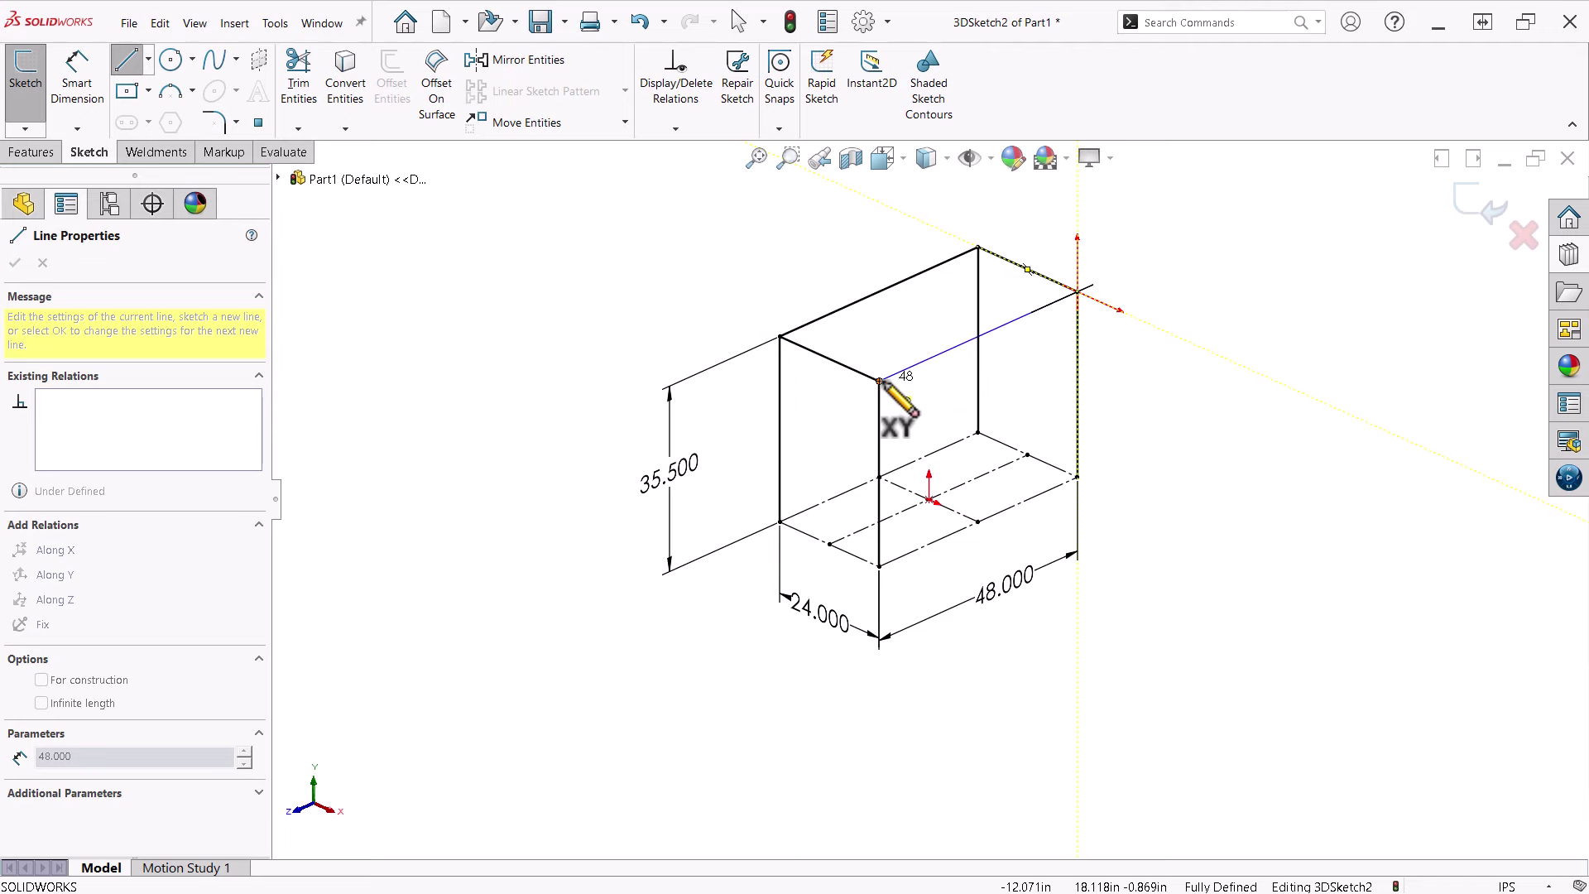
pyautogui.click(879, 381)
pyautogui.press('Escape')
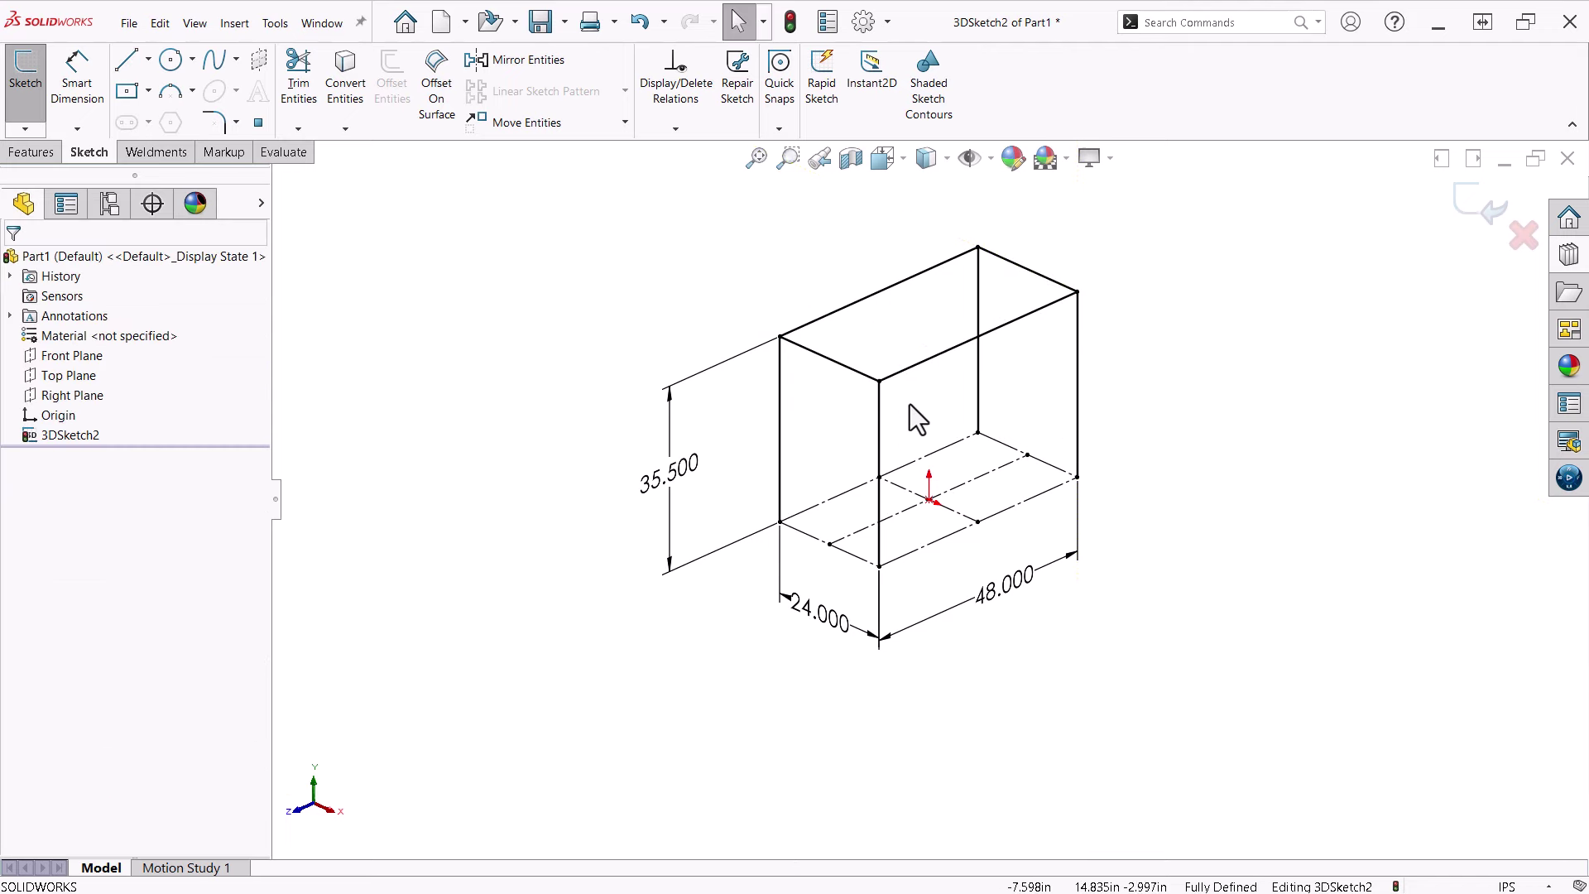
# Draw the shelf rectangle on the ZX plane between the left and right uprights
pyautogui.moveTo(1252, 413); pyautogui.dragTo(1169, 488, button='right')
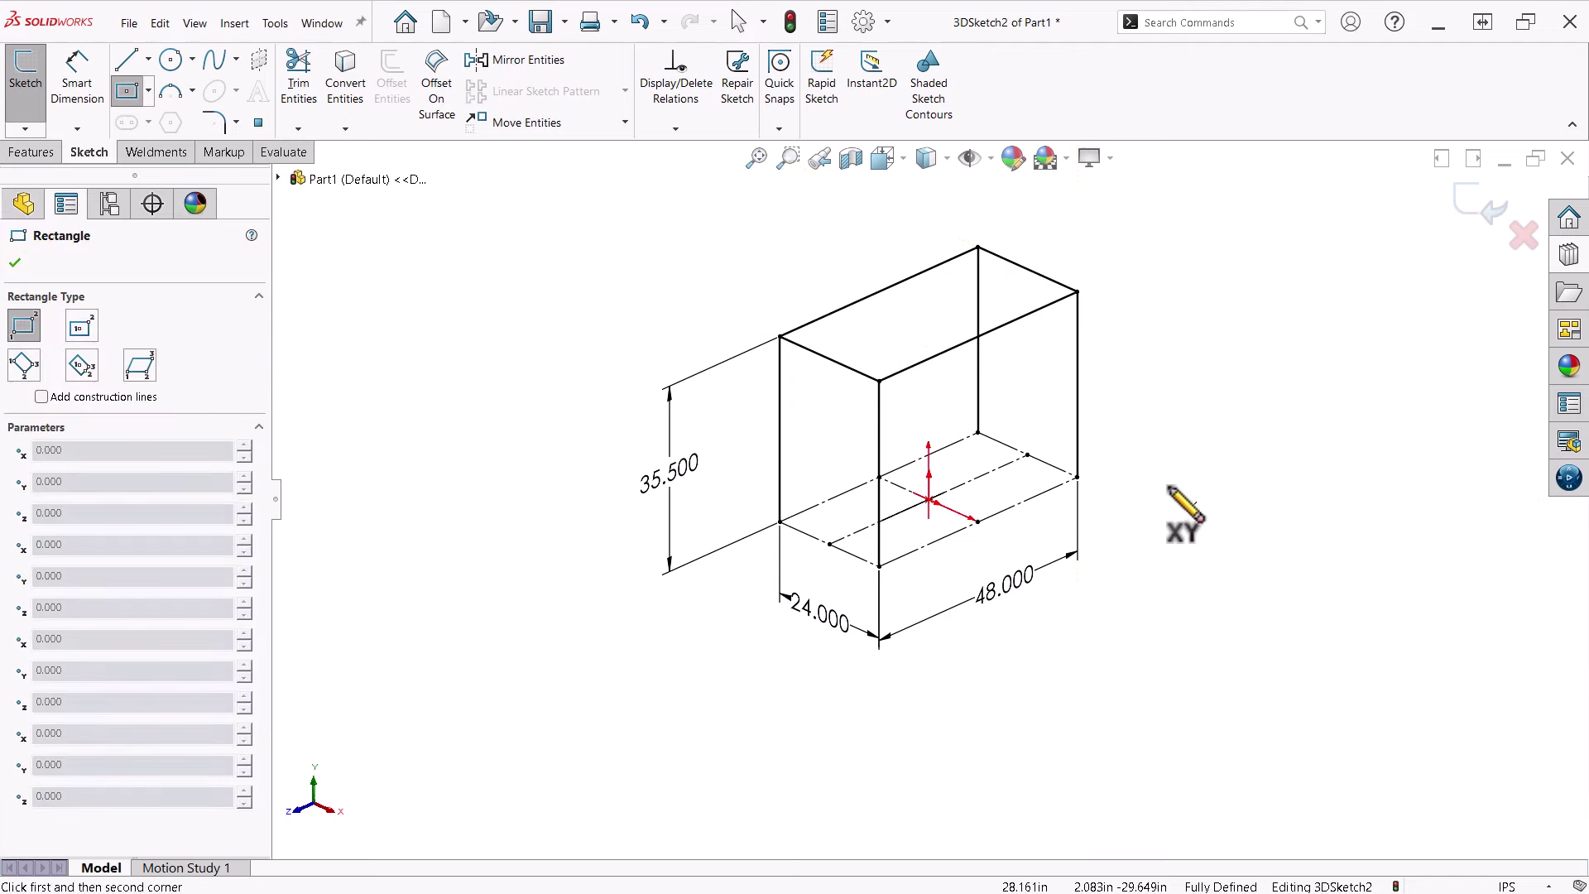
pyautogui.press('Tab')
pyautogui.press('Tab')
pyautogui.click(780, 480)
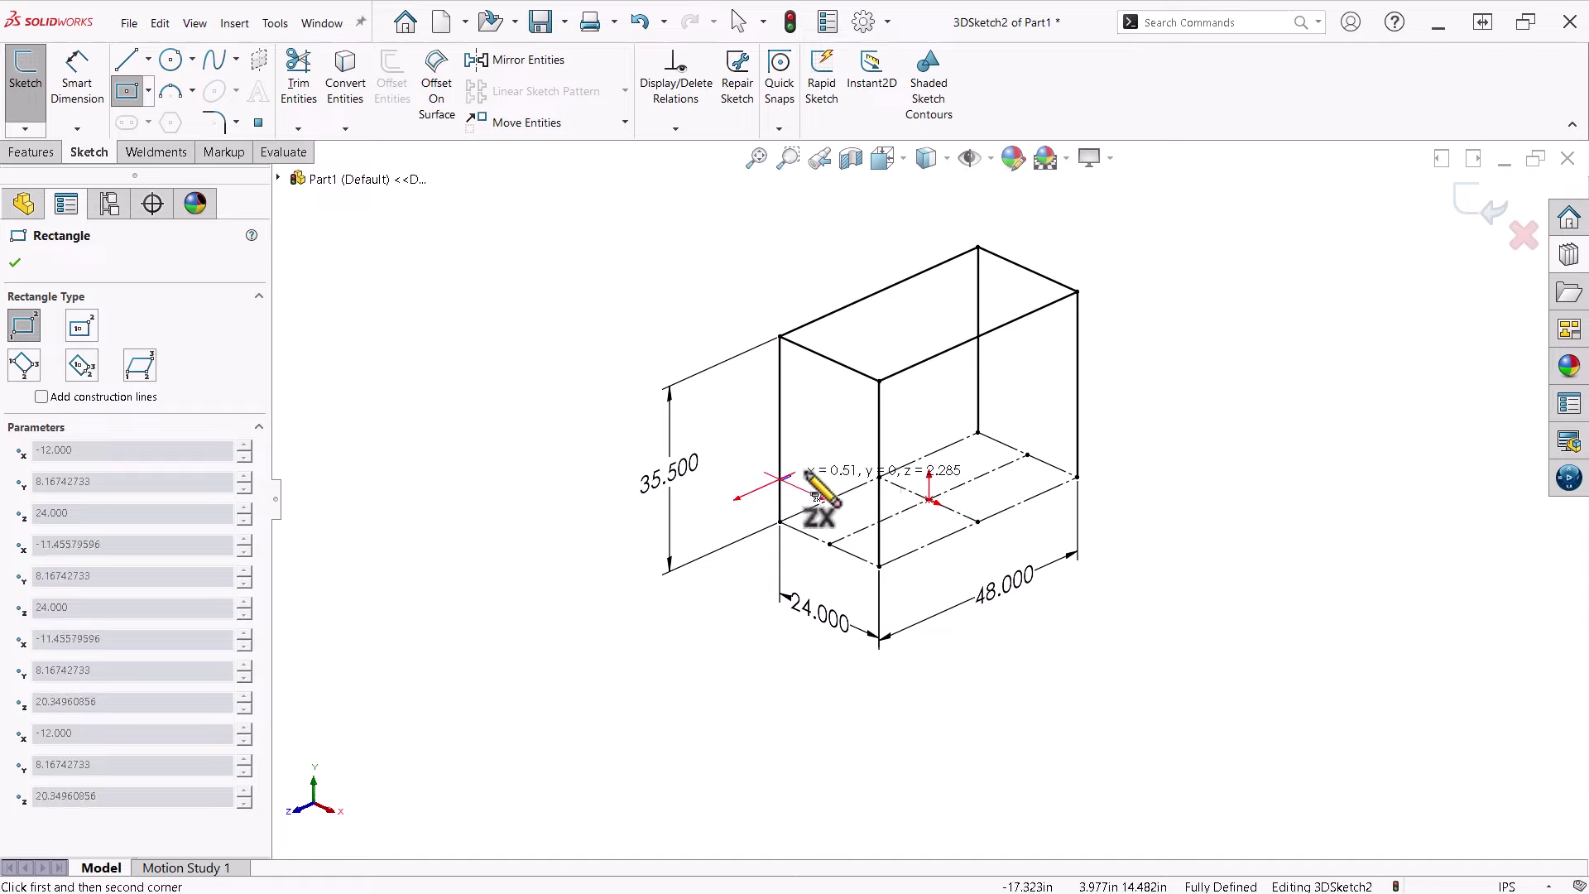
pyautogui.click(1077, 416)
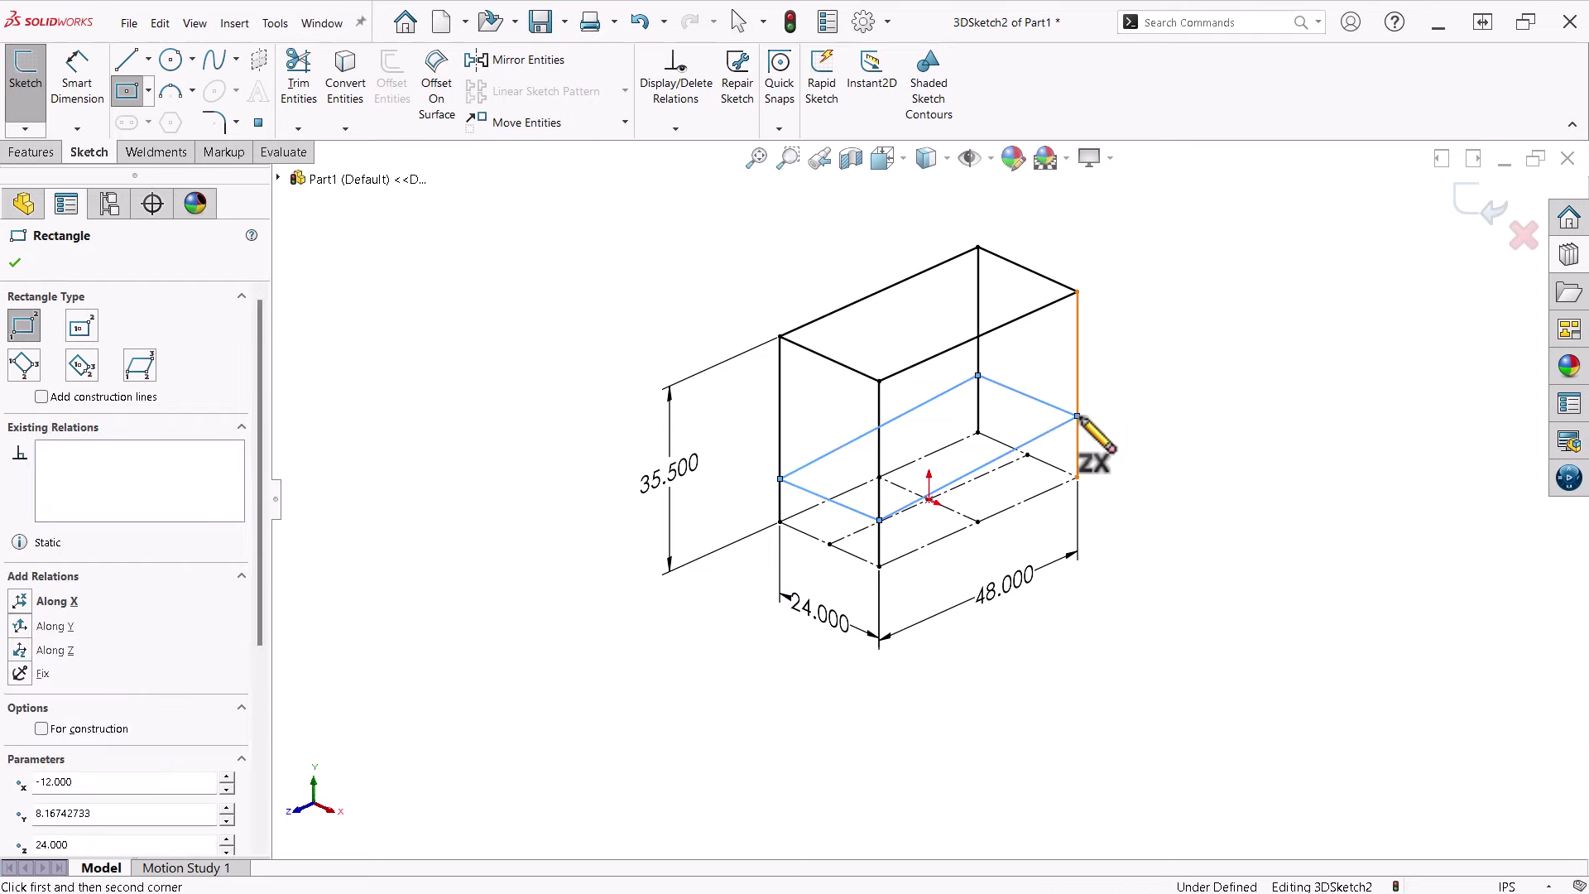
pyautogui.press('Escape')
pyautogui.moveTo(1076, 416)
pyautogui.mouseDown(button='middle')
pyautogui.moveTo(1130, 470)
pyautogui.moveTo(1117, 430)
pyautogui.moveTo(1099, 447)
pyautogui.mouseUp(button='middle')
# Constrain the shelf's long edge Along Z and its short edge Along X
pyautogui.click(1006, 443)
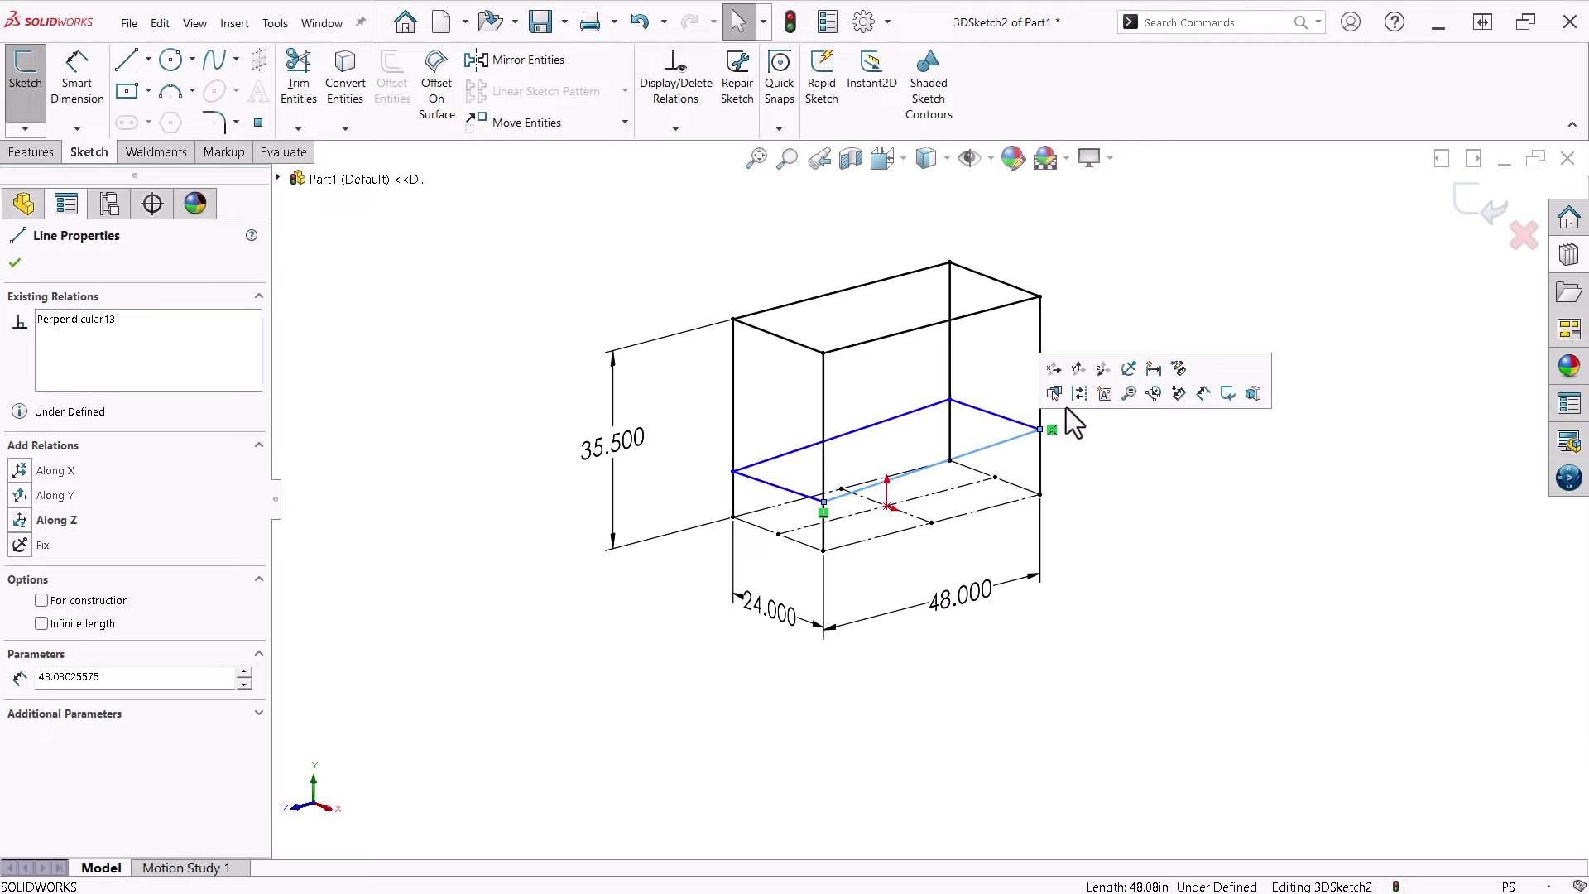
pyautogui.click(1103, 370)
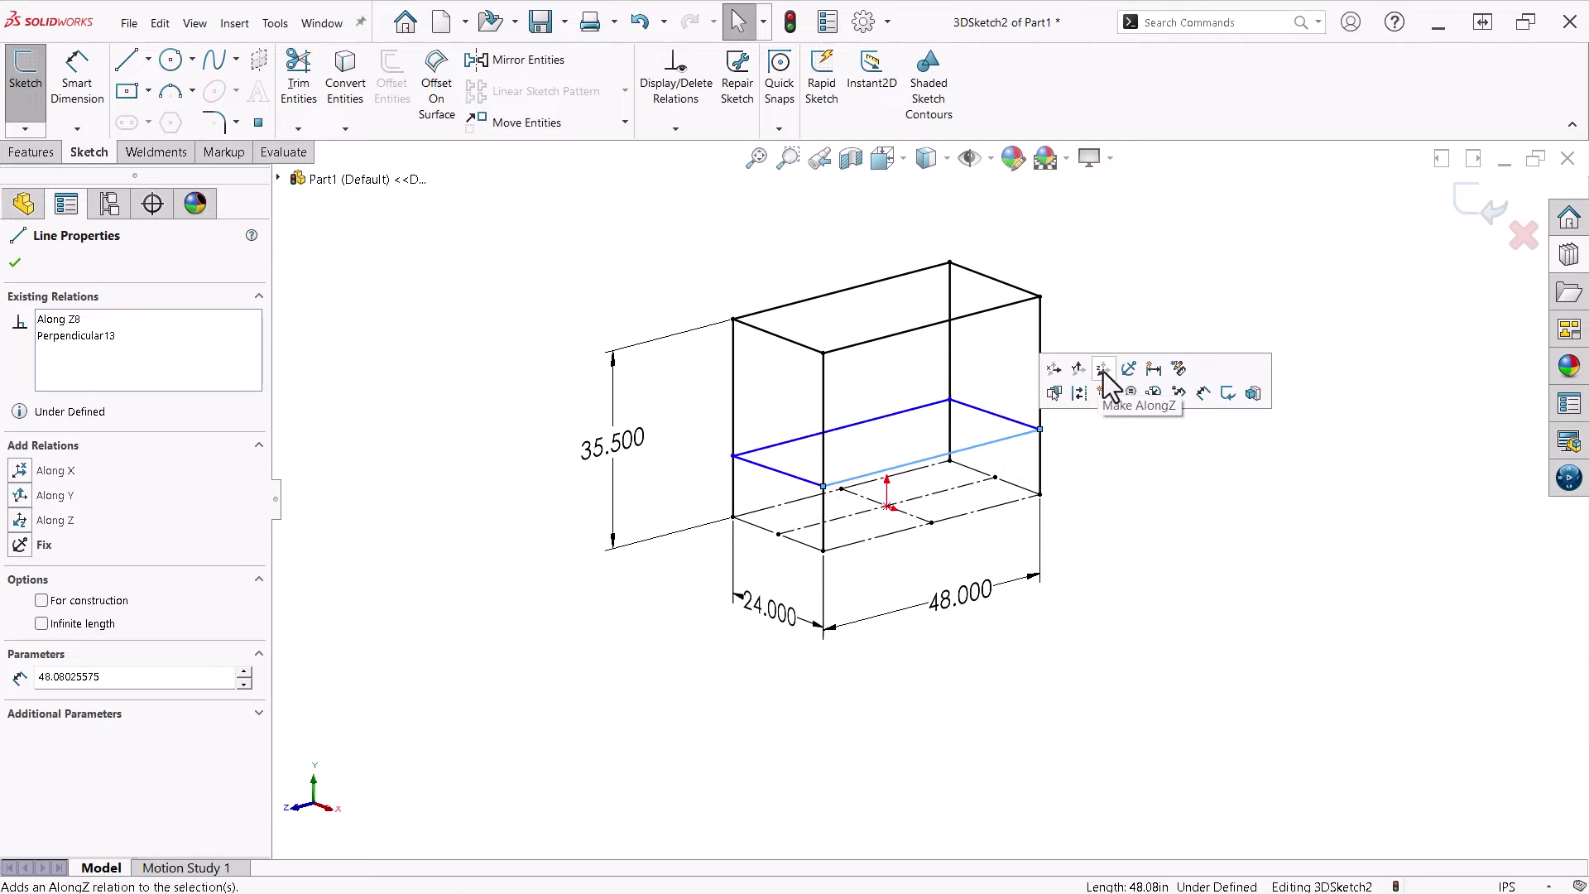
pyautogui.click(1092, 463)
pyautogui.click(1016, 425)
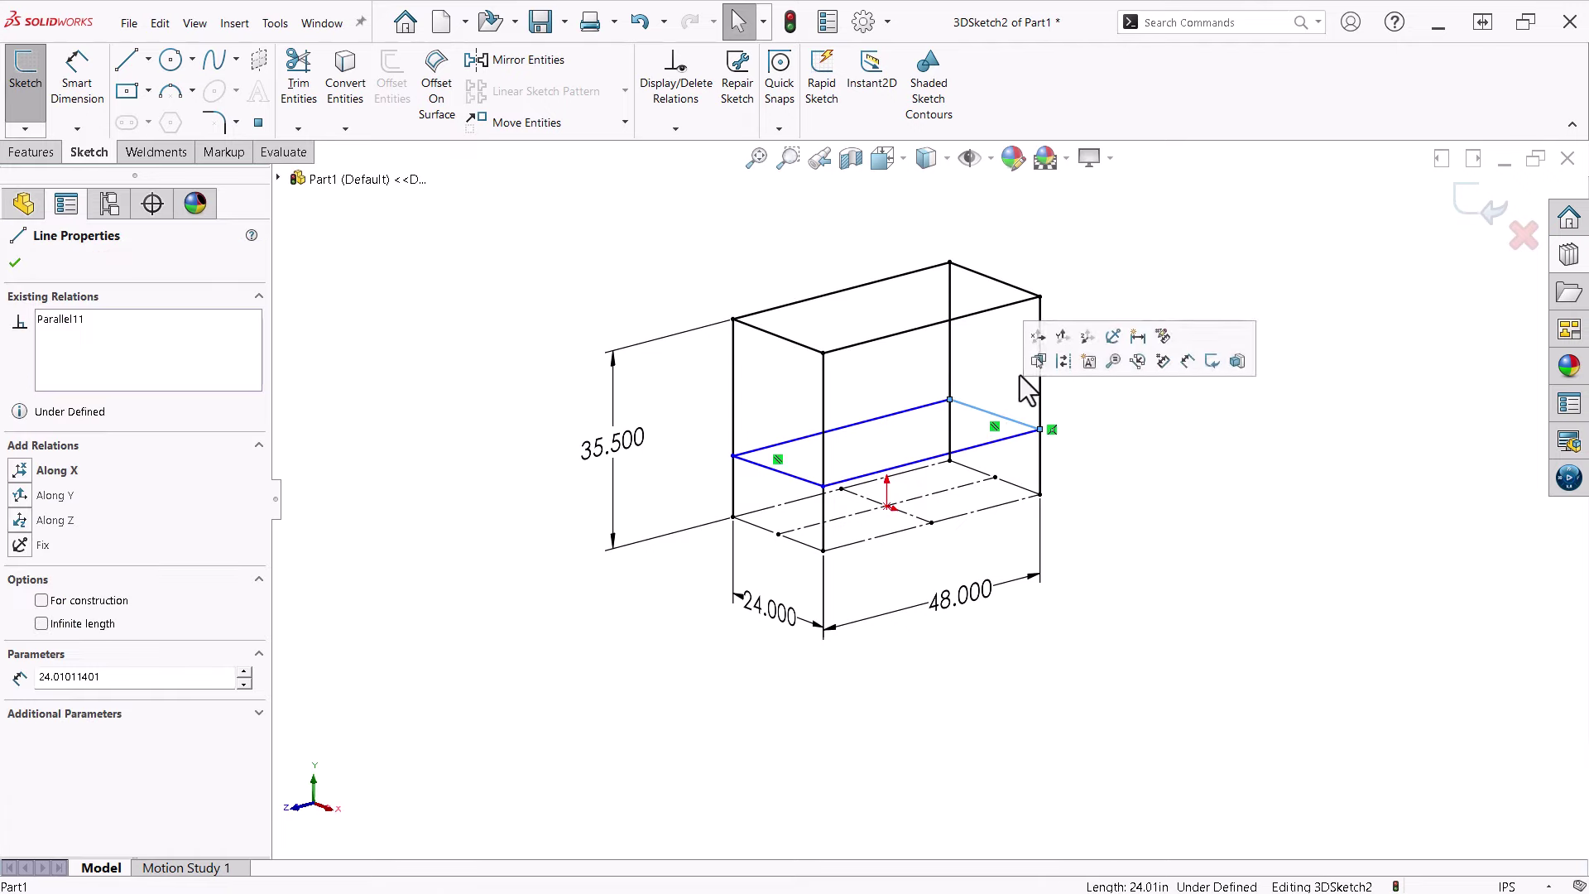
pyautogui.click(1038, 336)
pyautogui.click(1113, 475)
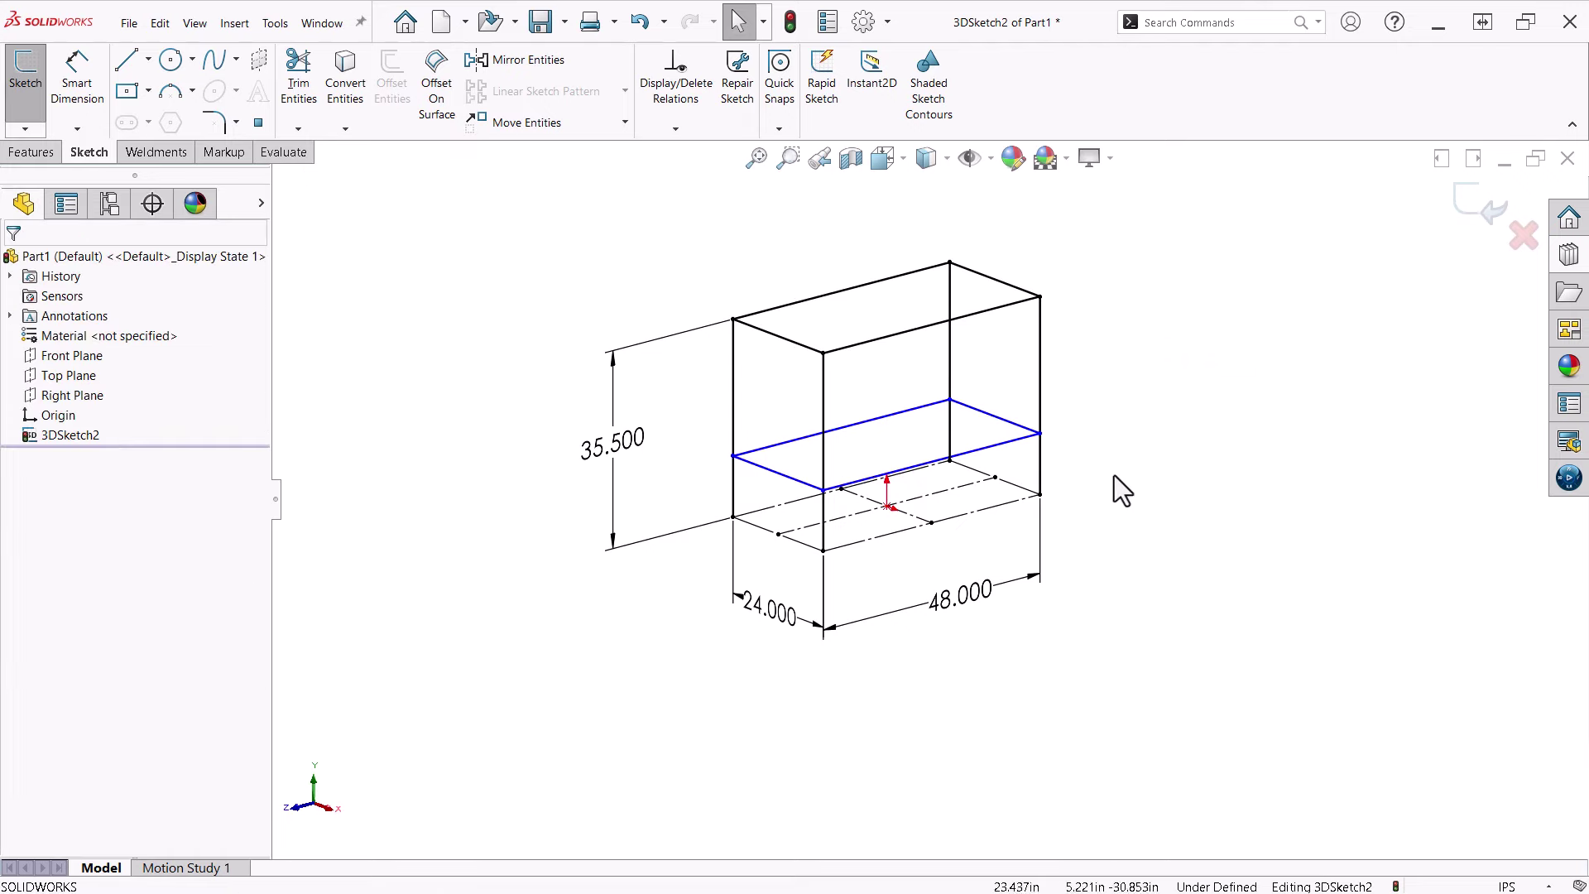
# Dimension the shelf rectangle 8 in above the base edge
pyautogui.moveTo(1114, 475); pyautogui.dragTo(1117, 422, button='right')
pyautogui.click(761, 527)
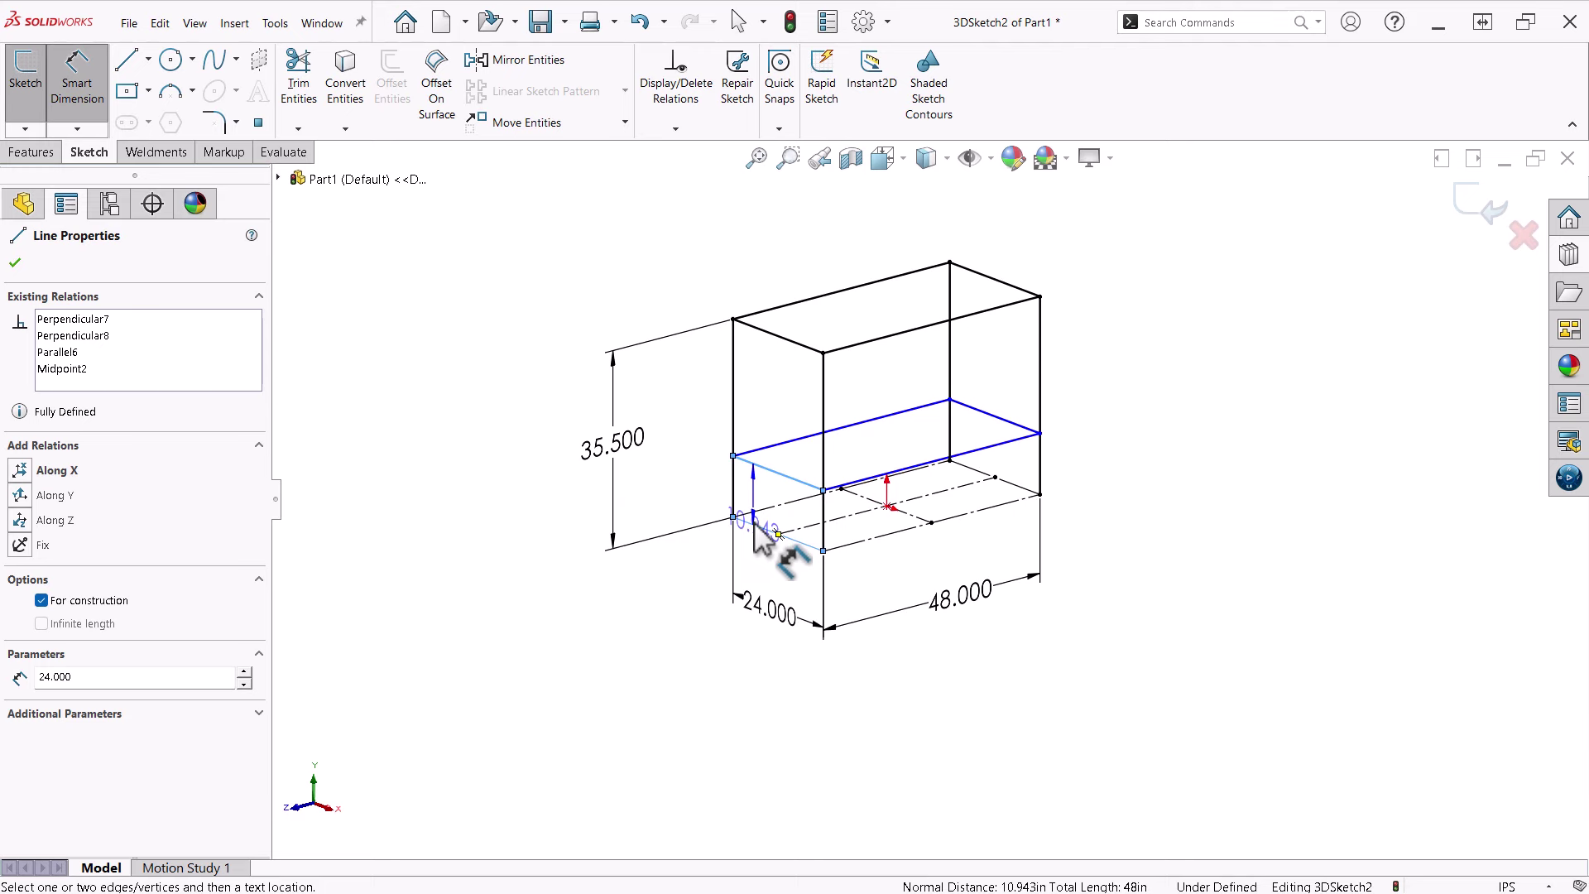
pyautogui.scroll(-3, 741, 528)
pyautogui.click(745, 517)
pyautogui.write('8')
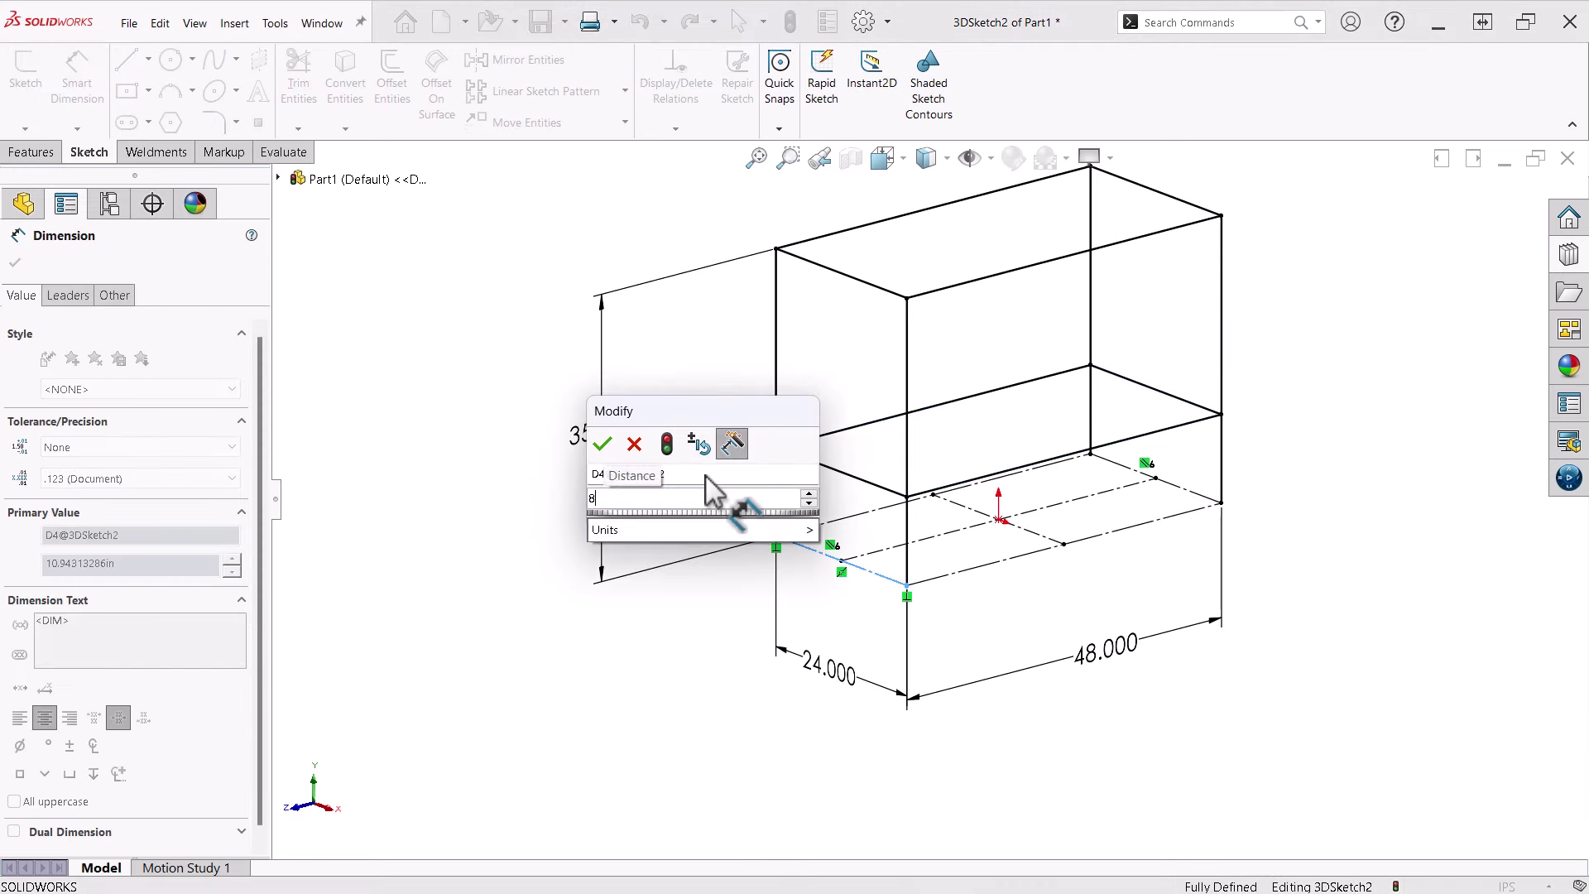
pyautogui.press('Return')
pyautogui.scroll(1, 1303, 532)
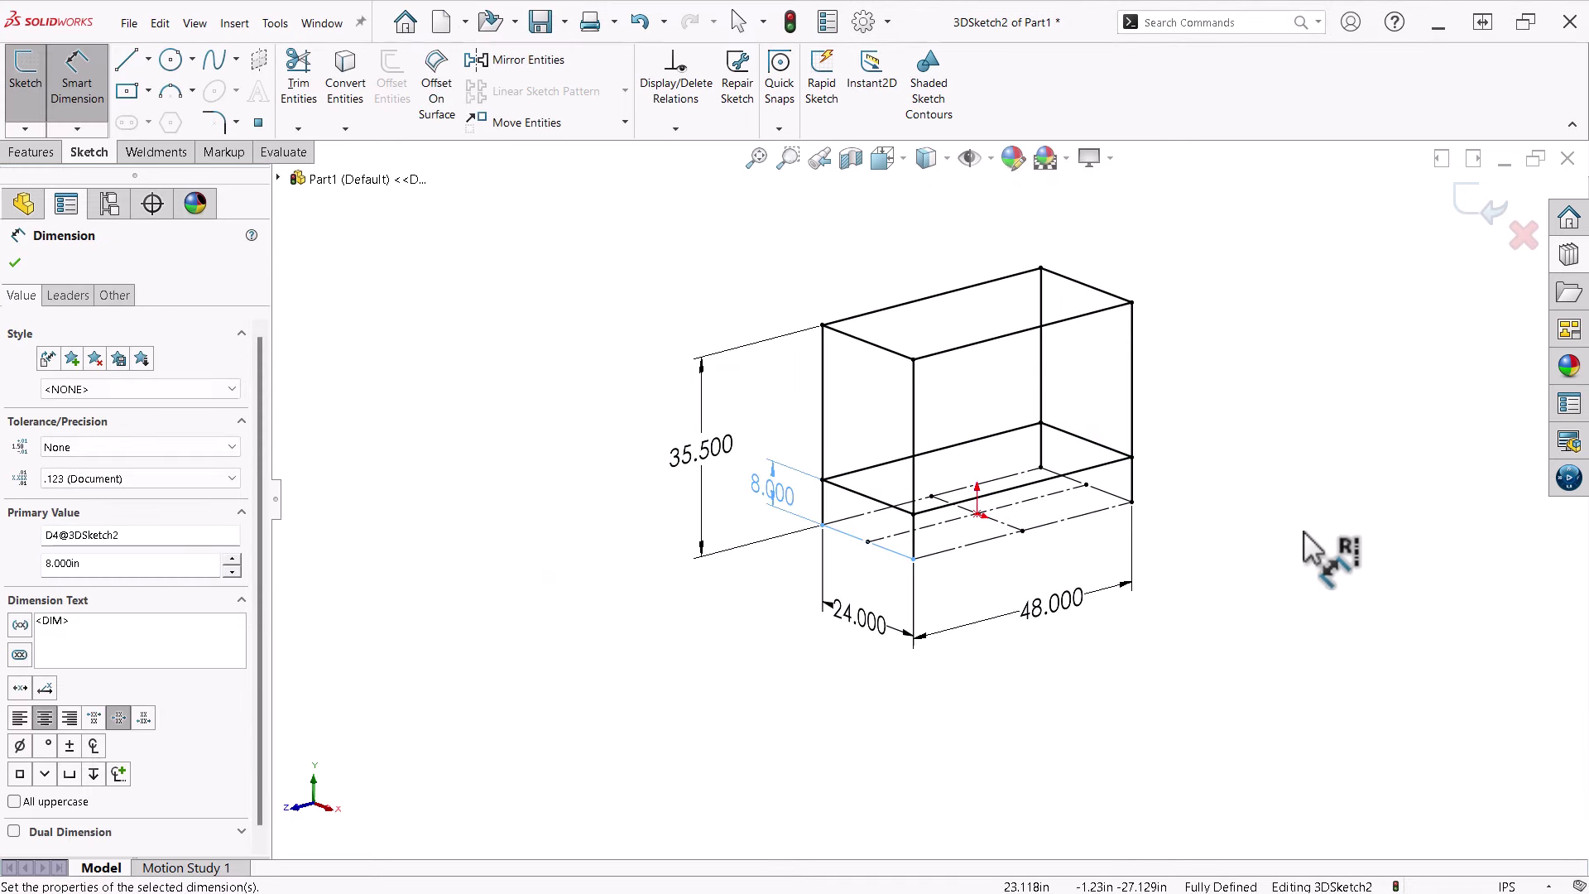
pyautogui.scroll(-1, 1198, 389)
pyautogui.press('Escape')
pyautogui.press('Escape')
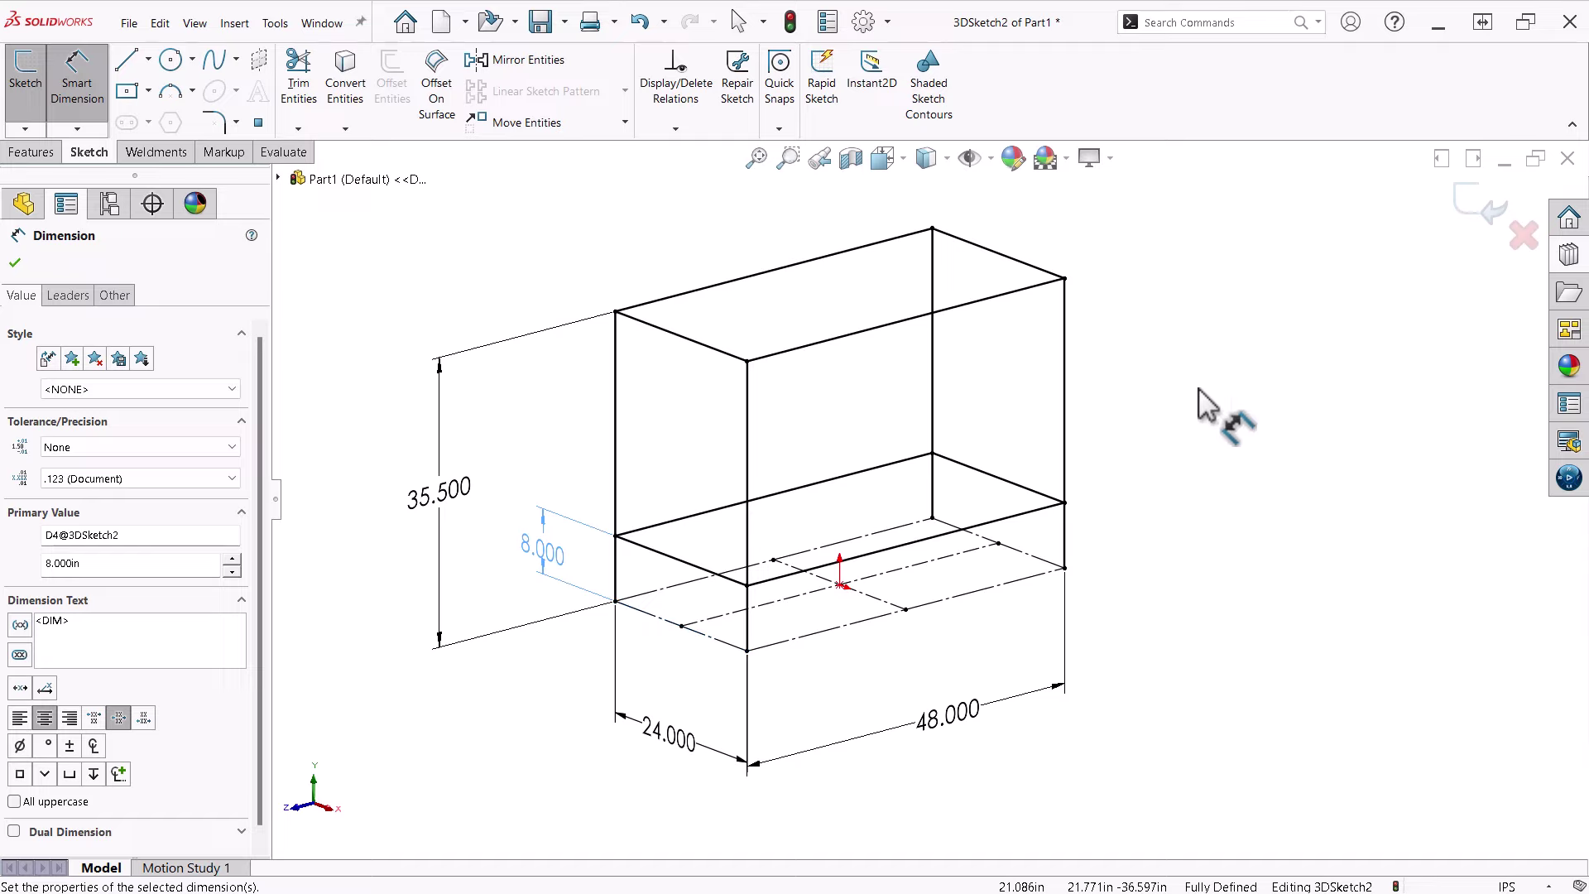